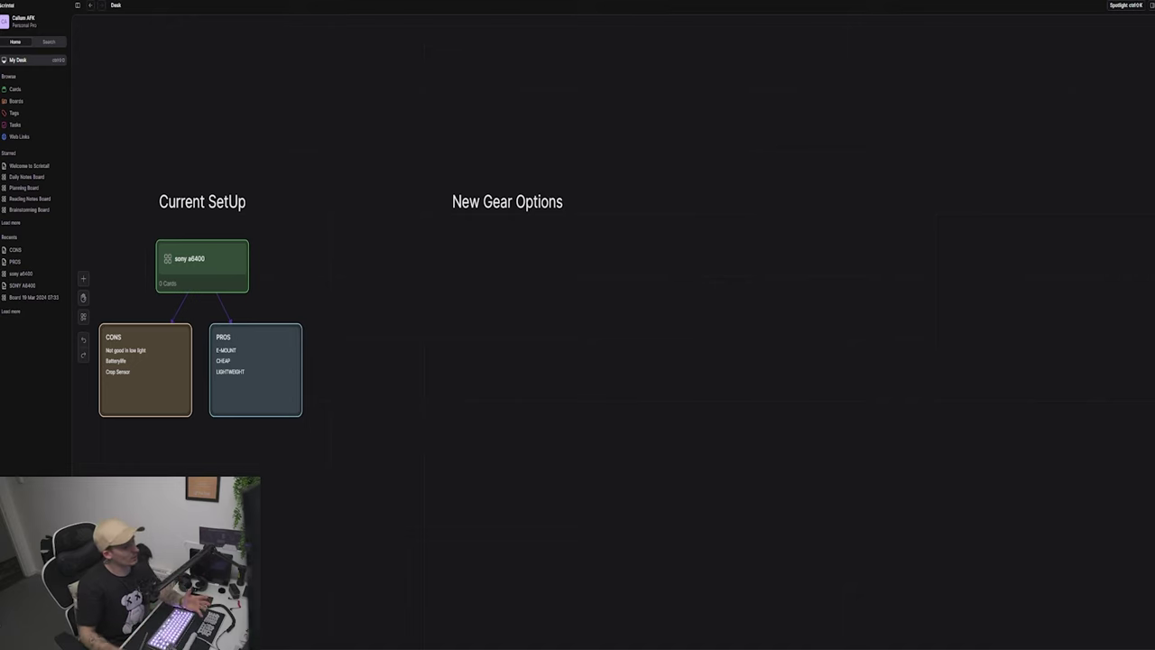
drag(107, 142, 328, 427)
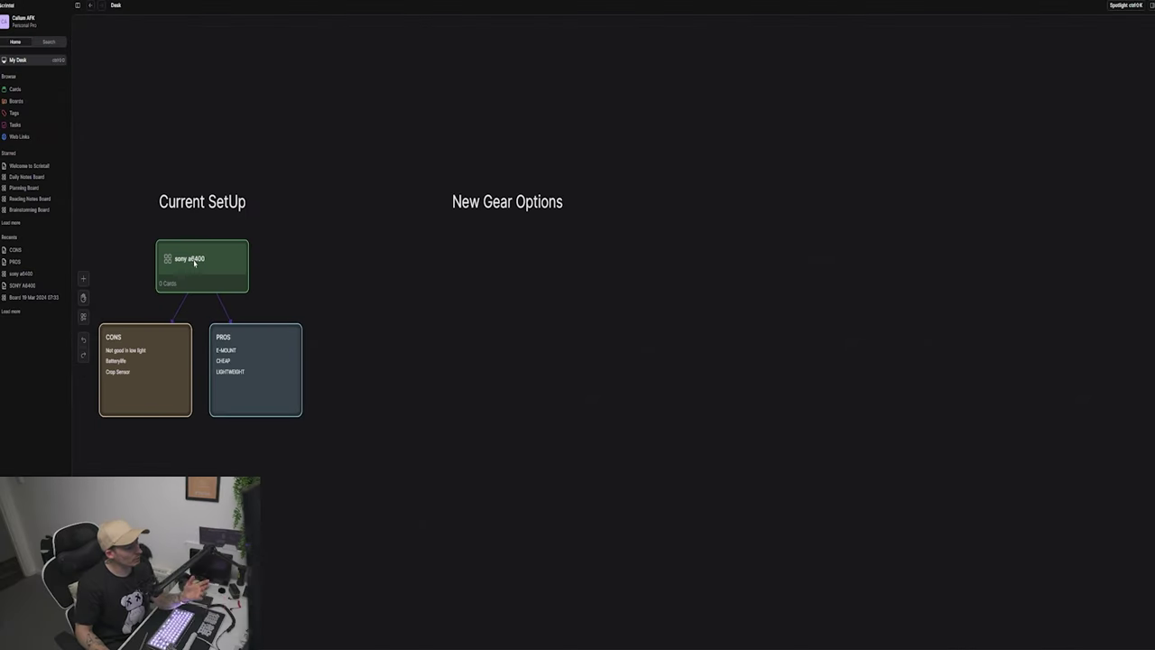
click(194, 262)
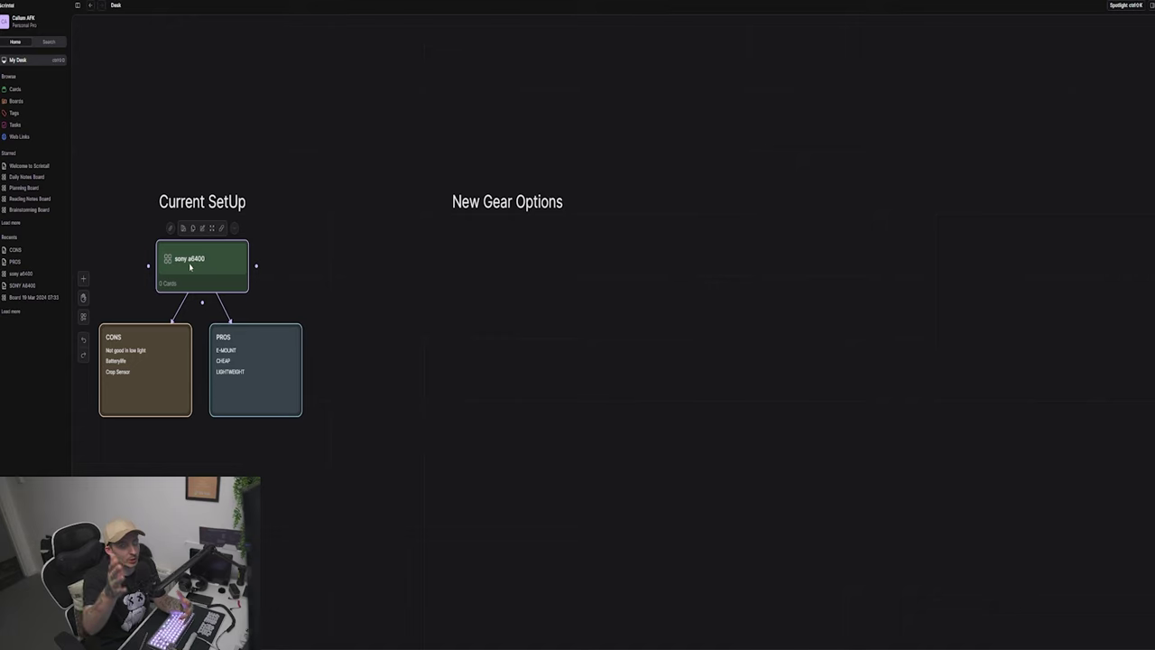
click(152, 348)
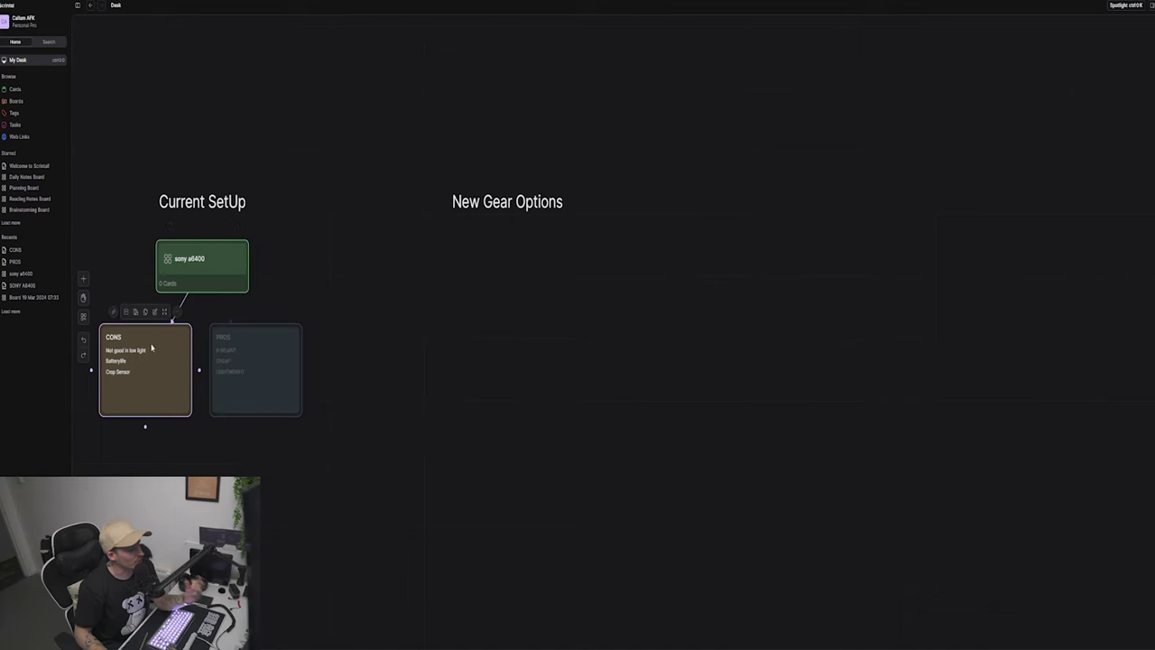
click(224, 352)
click(201, 363)
click(163, 361)
double_click(163, 361)
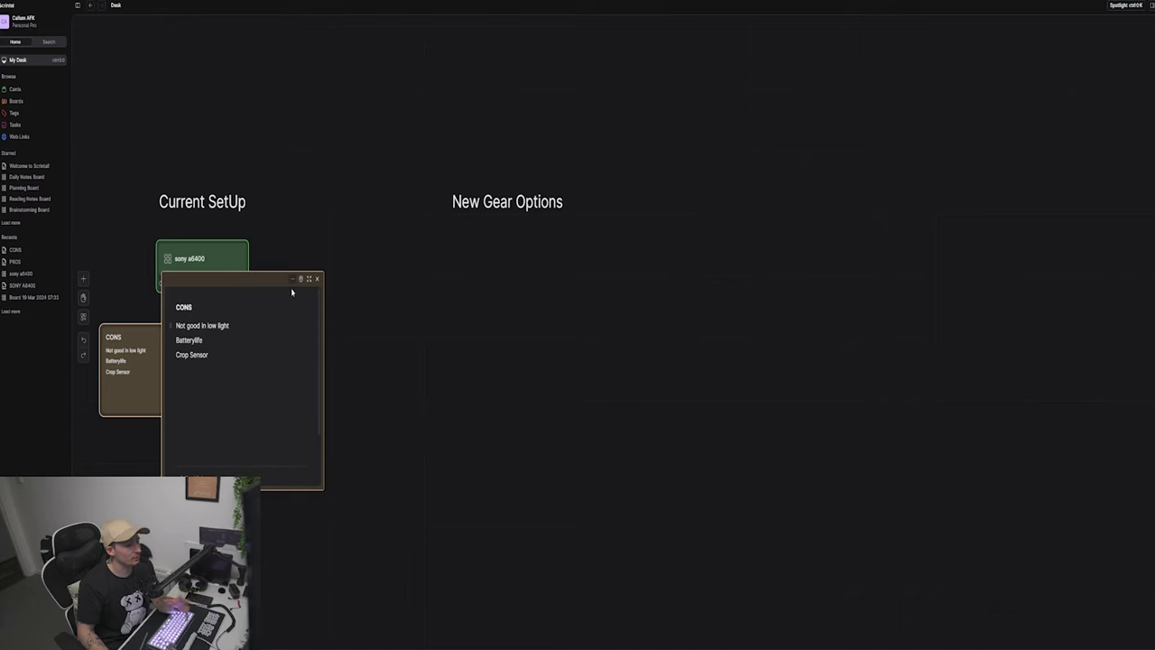
click(316, 279)
click(259, 361)
click(259, 360)
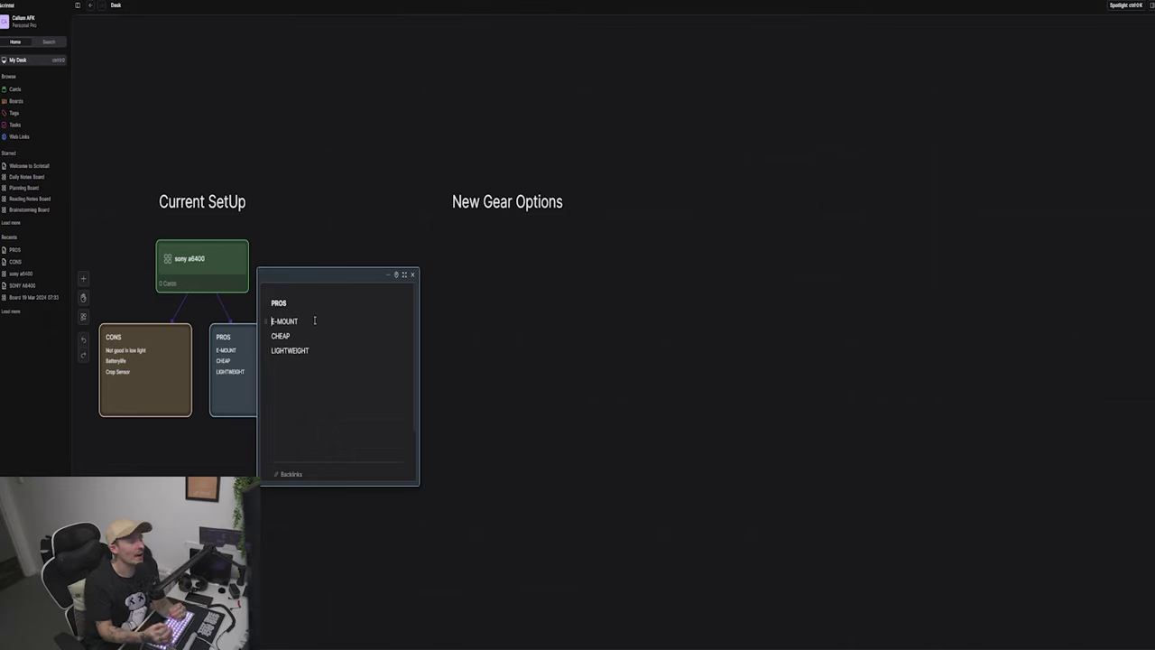
click(413, 274)
drag(93, 223, 307, 422)
click(253, 234)
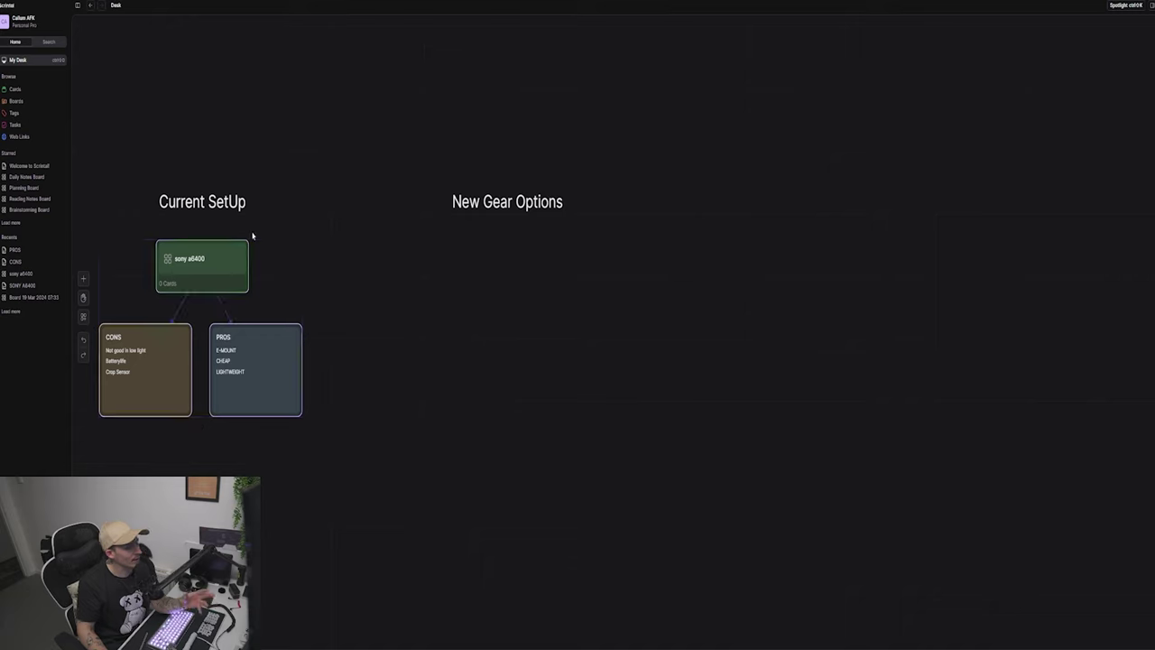
drag(253, 266, 303, 183)
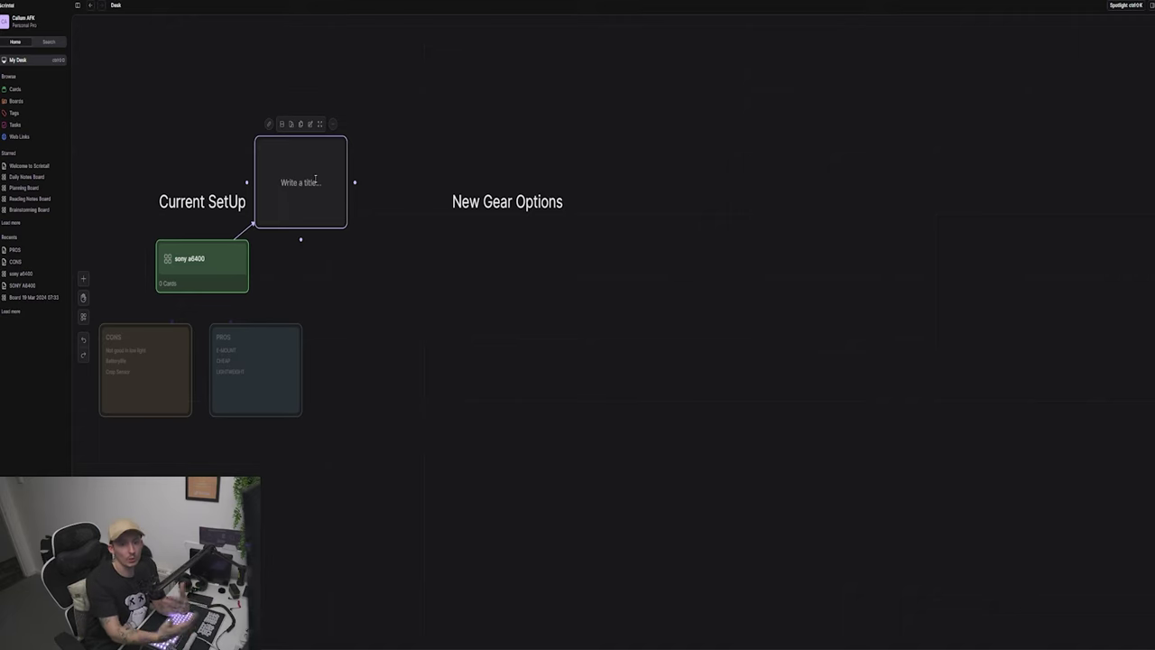
text(sony 6400)
key(Return)
text(/)
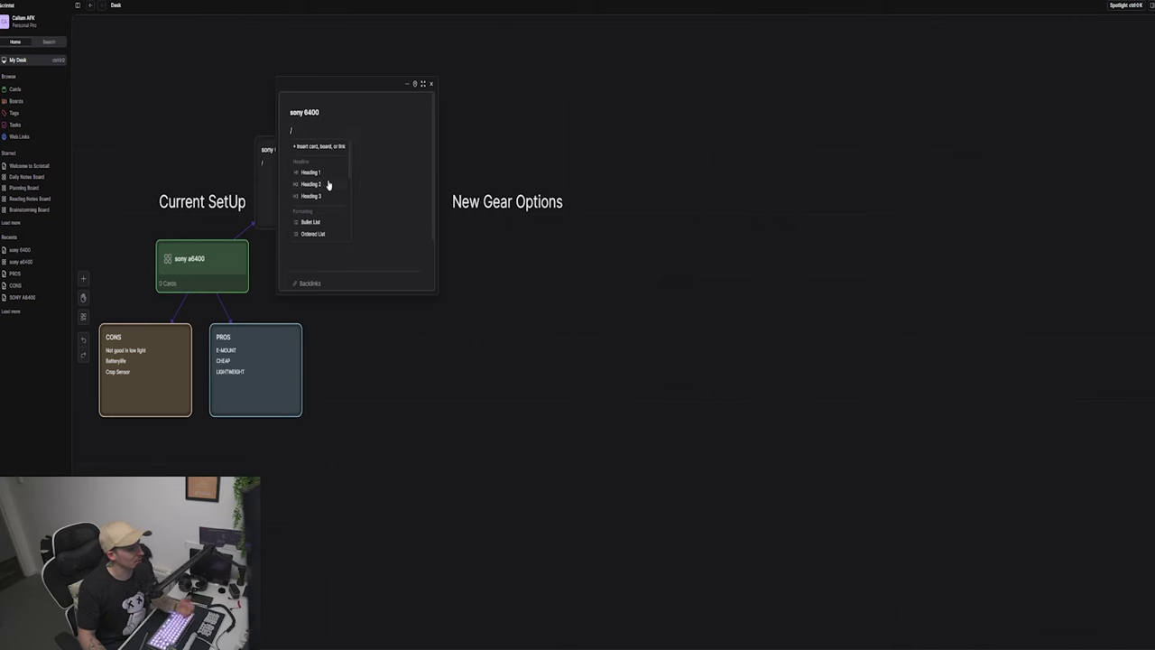
scroll(323, 170, down, 2)
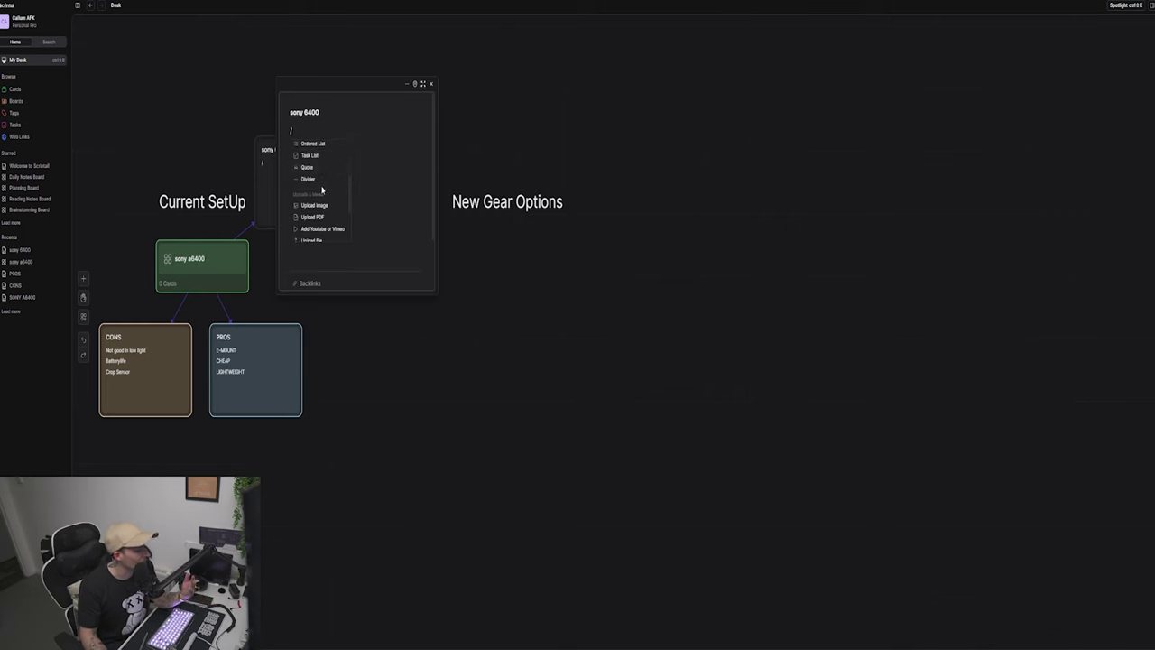
scroll(311, 179, down, 2)
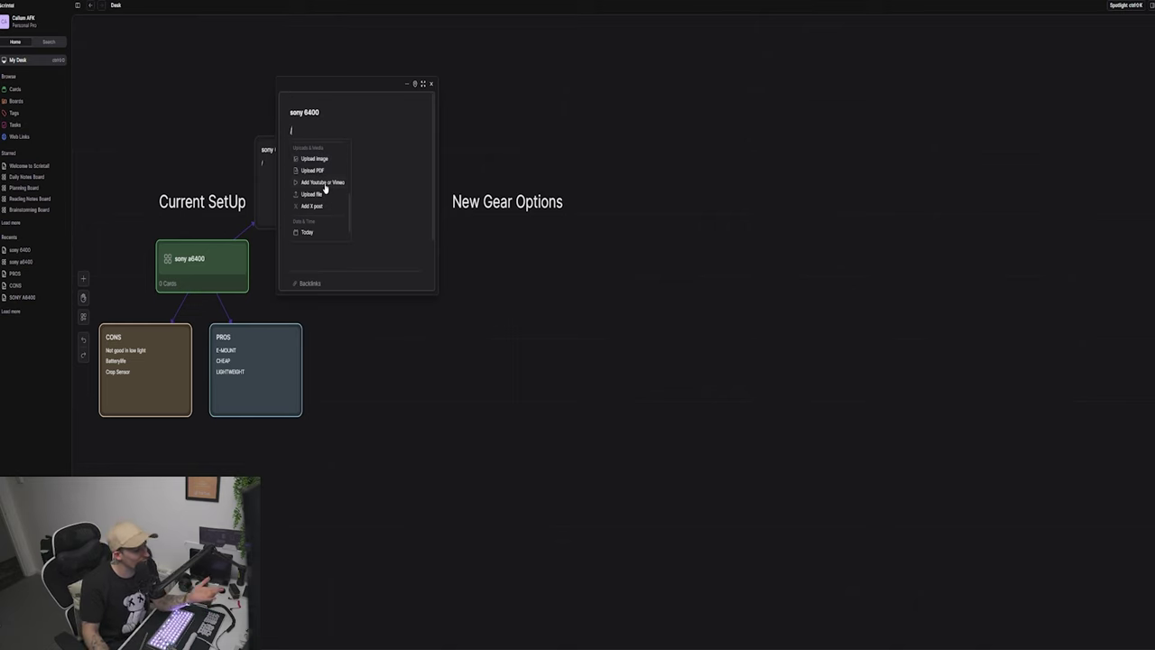
scroll(334, 187, down, 3)
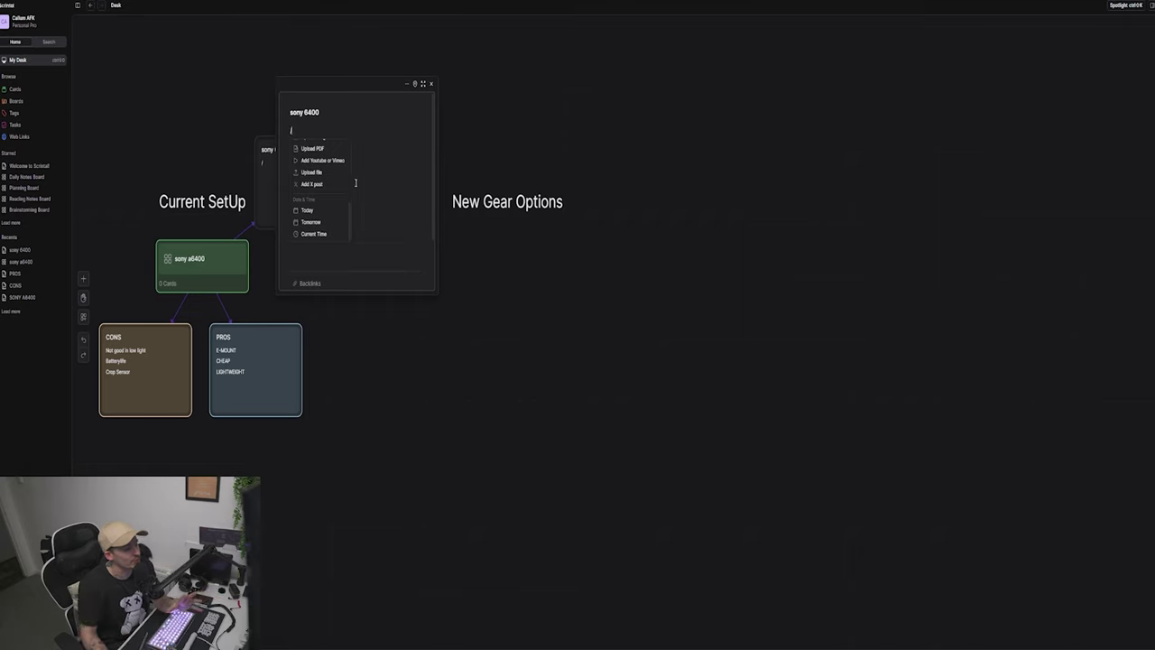
scroll(336, 179, up, 5)
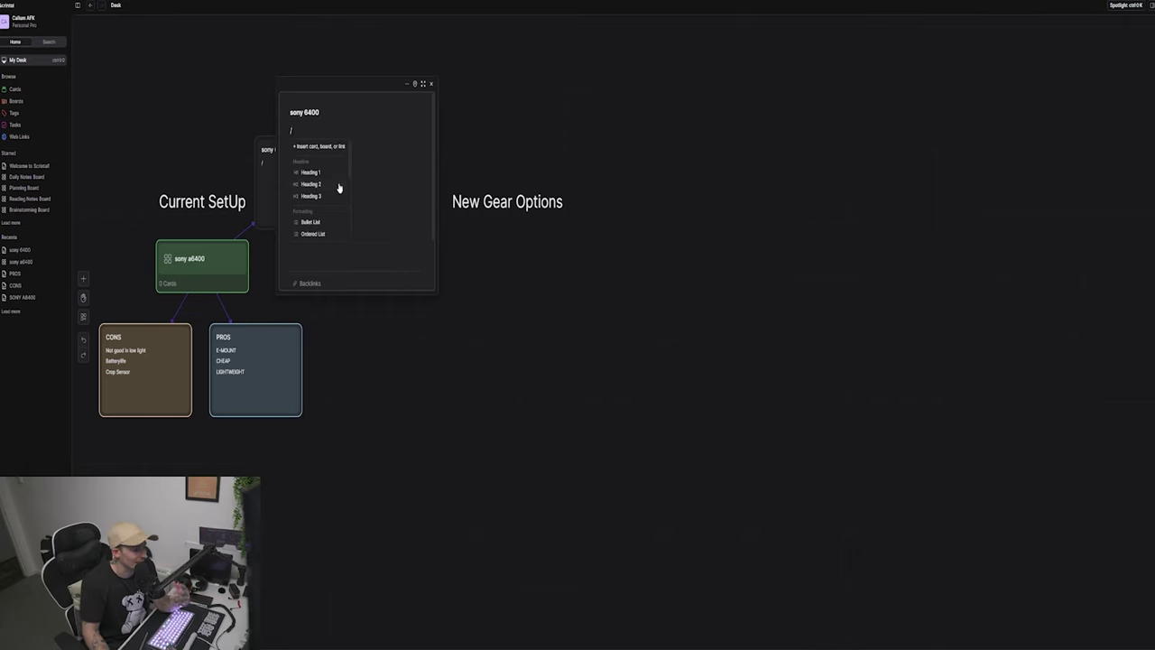
click(232, 110)
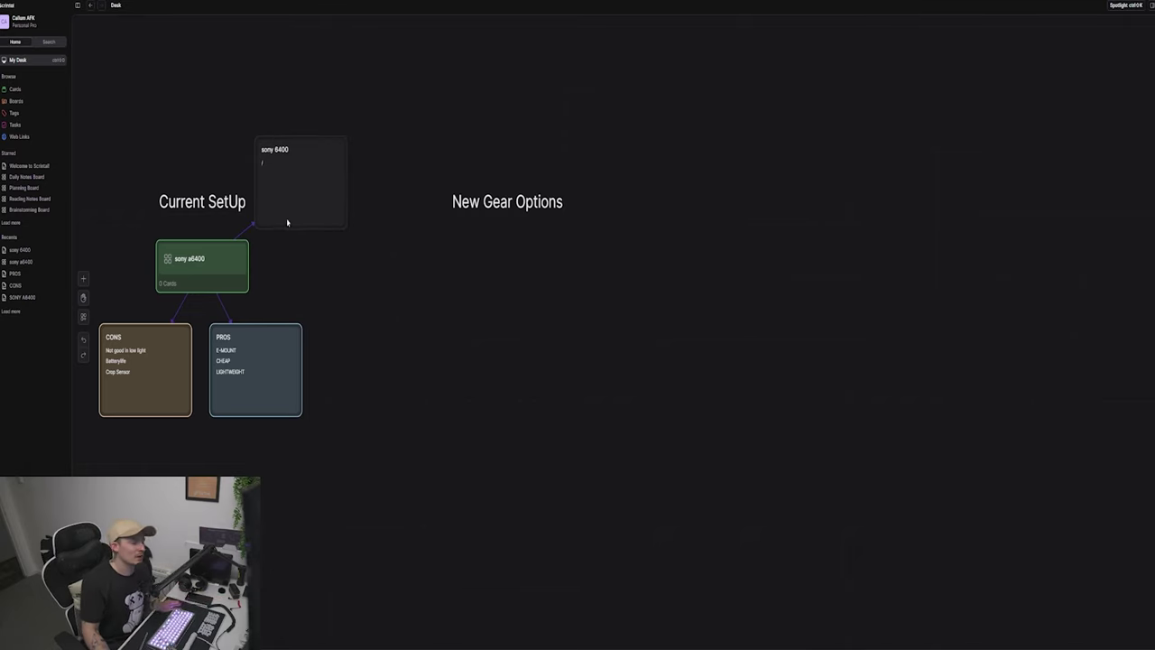
drag(287, 222, 363, 130)
drag(232, 207, 214, 128)
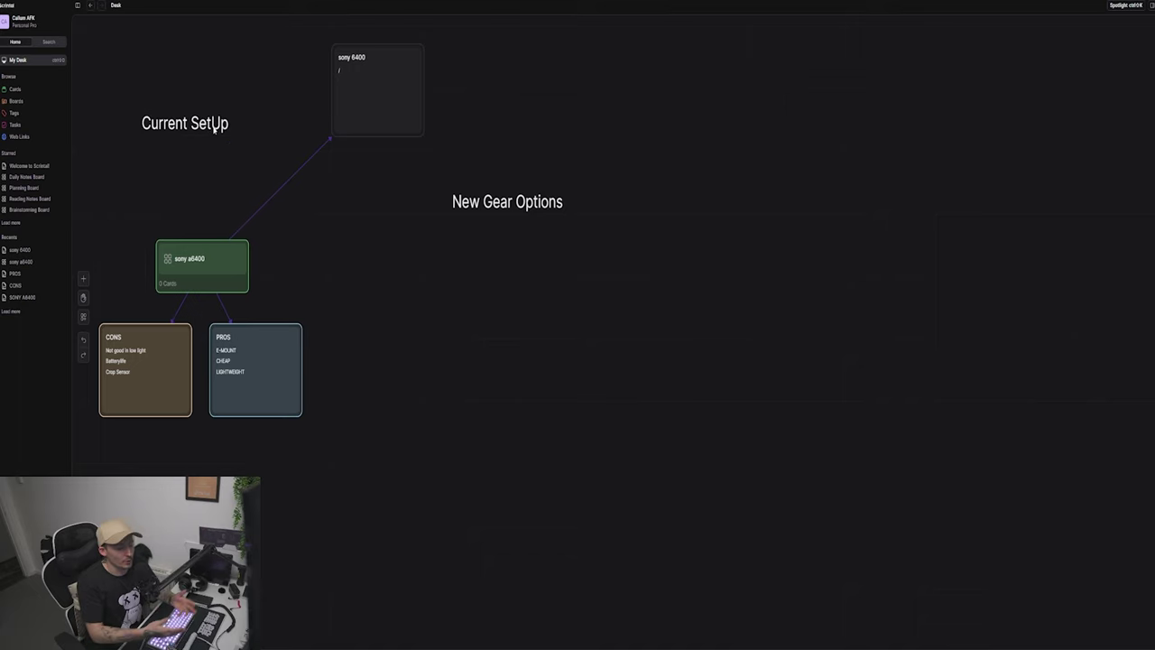
key(ctrl+z)
key(ctrl+z)
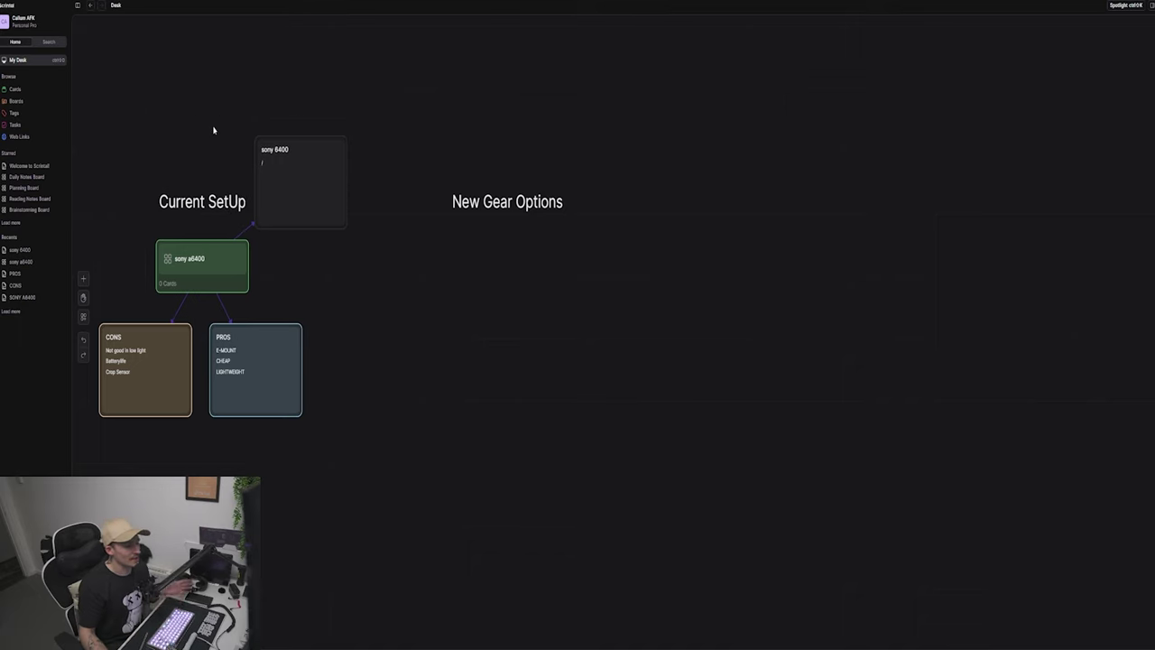
click(290, 181)
key(ctrl+z)
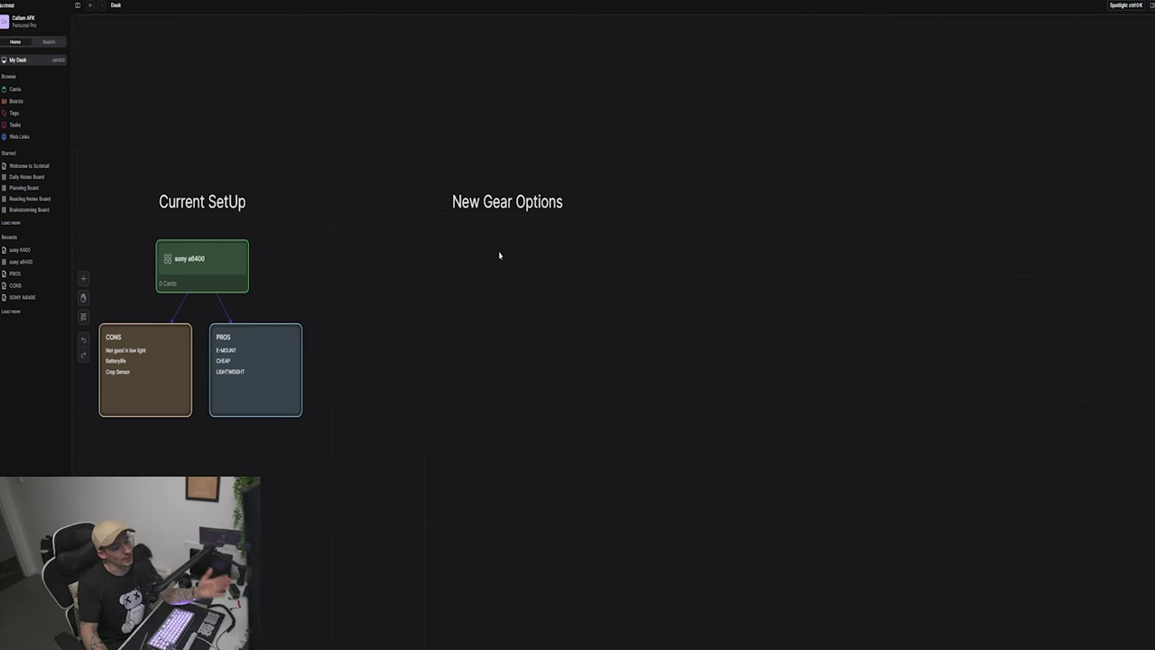
right_click(496, 257)
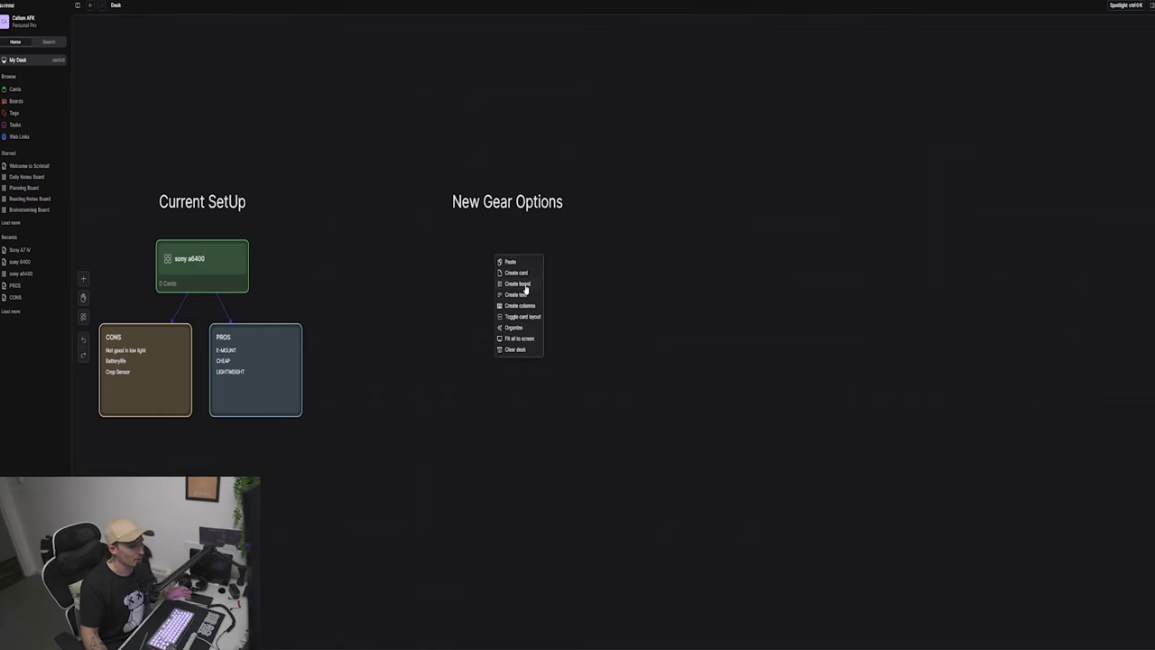
Add an olive 'Sony A7 IV' board under New Gear Options with one linked card below it.
click(528, 284)
text(Sony A)
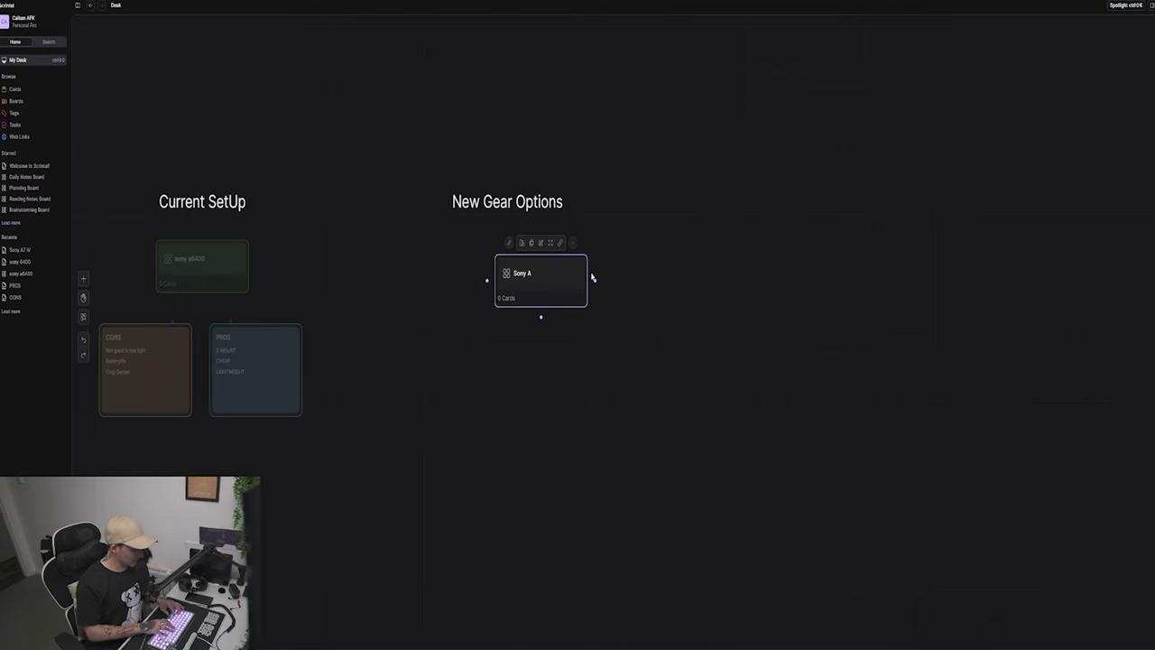
text(7 IV)
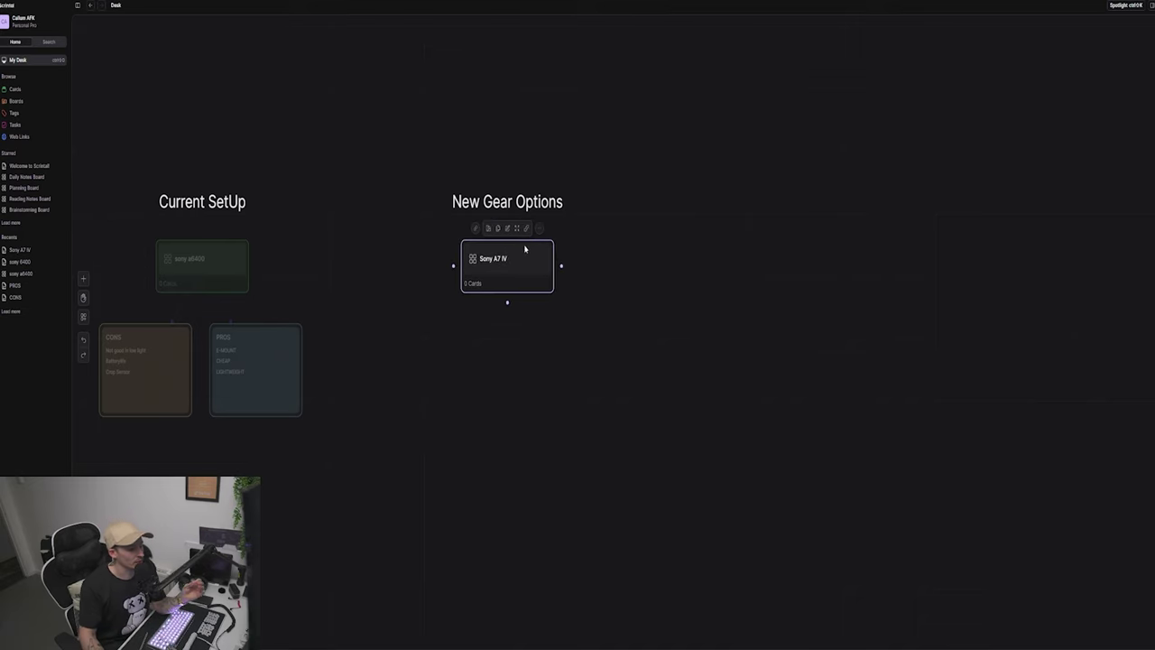
click(488, 228)
click(495, 212)
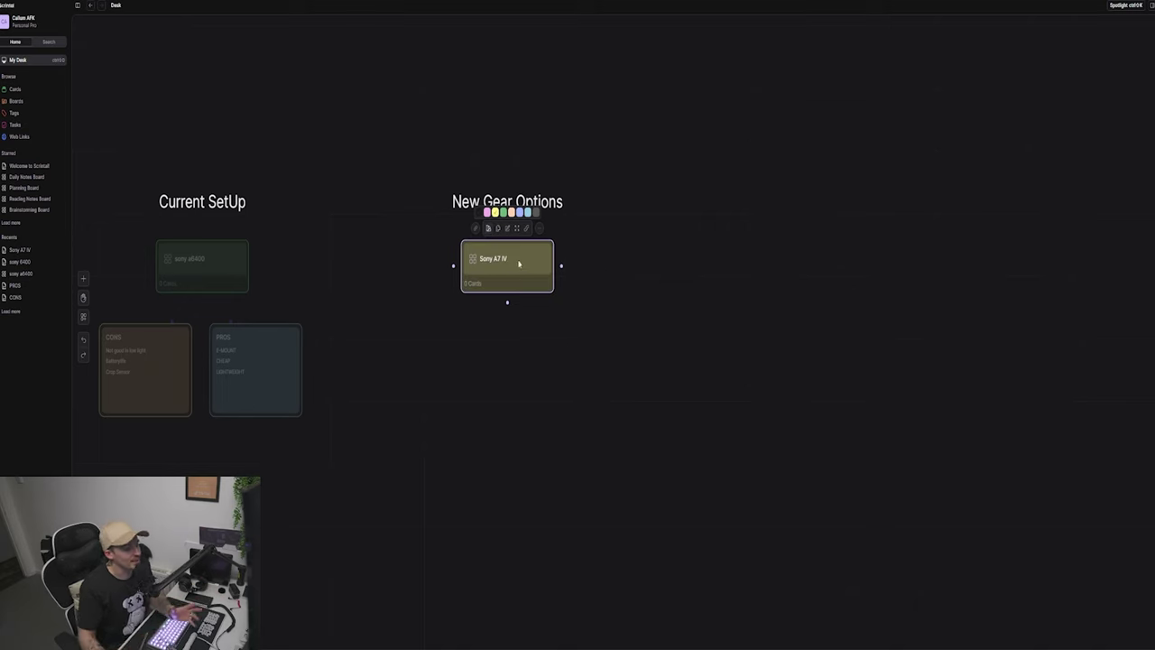
drag(528, 266, 529, 269)
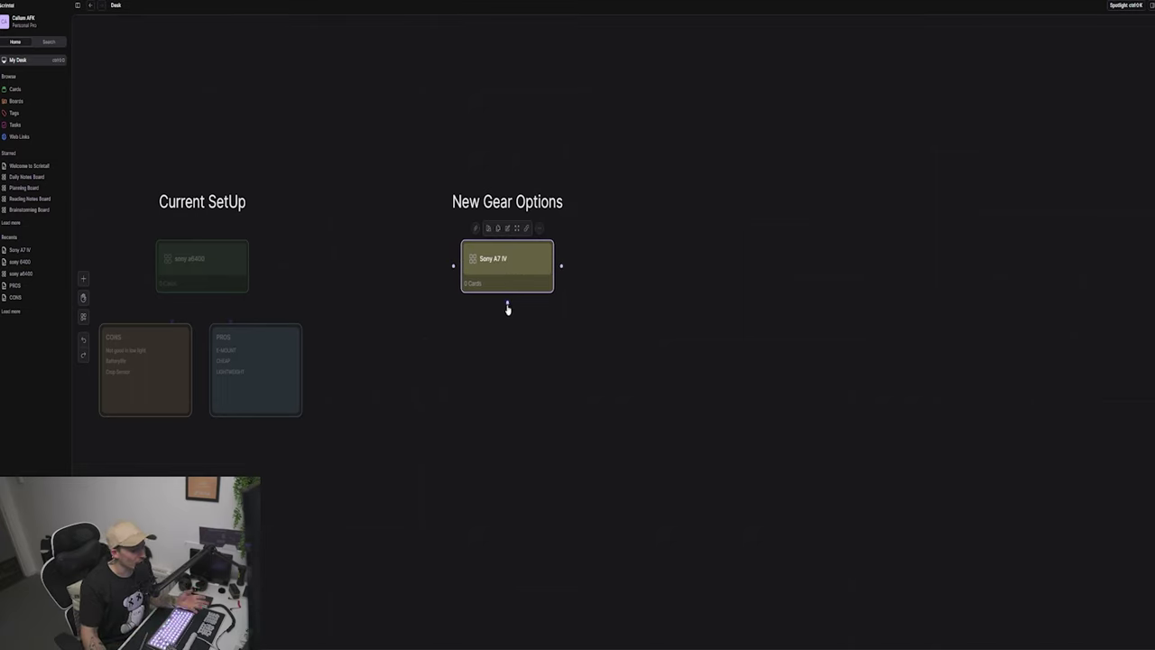
drag(507, 307, 430, 361)
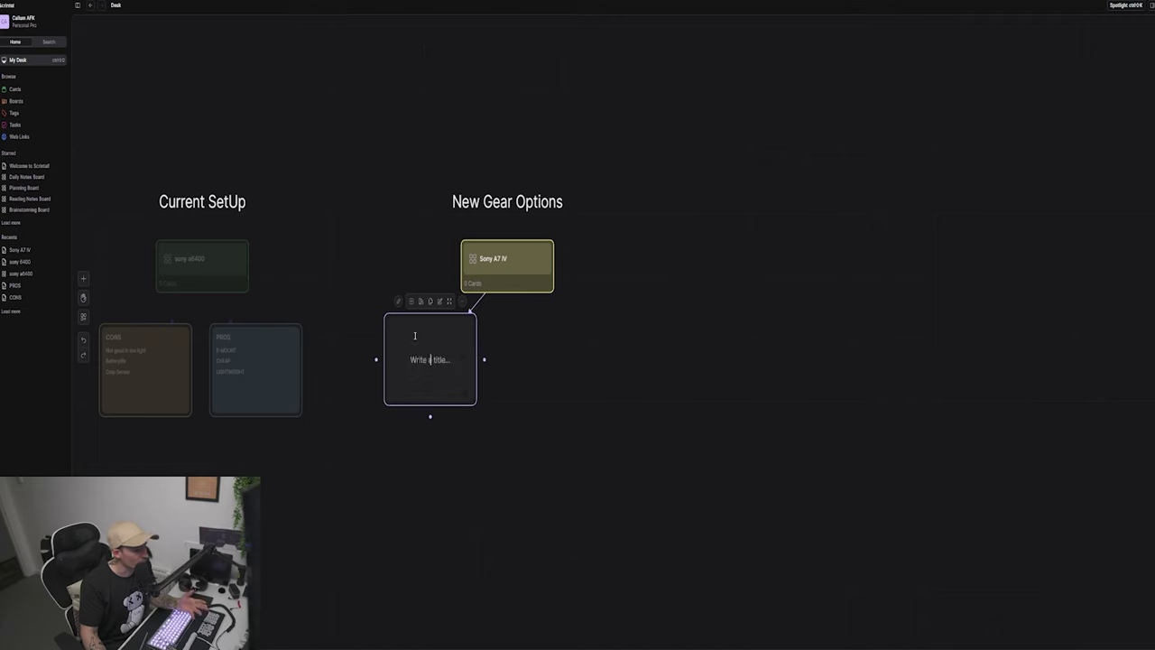
Create three more cards linked to Sony A7 IV: one below, one right, one left.
key(Escape)
click(550, 277)
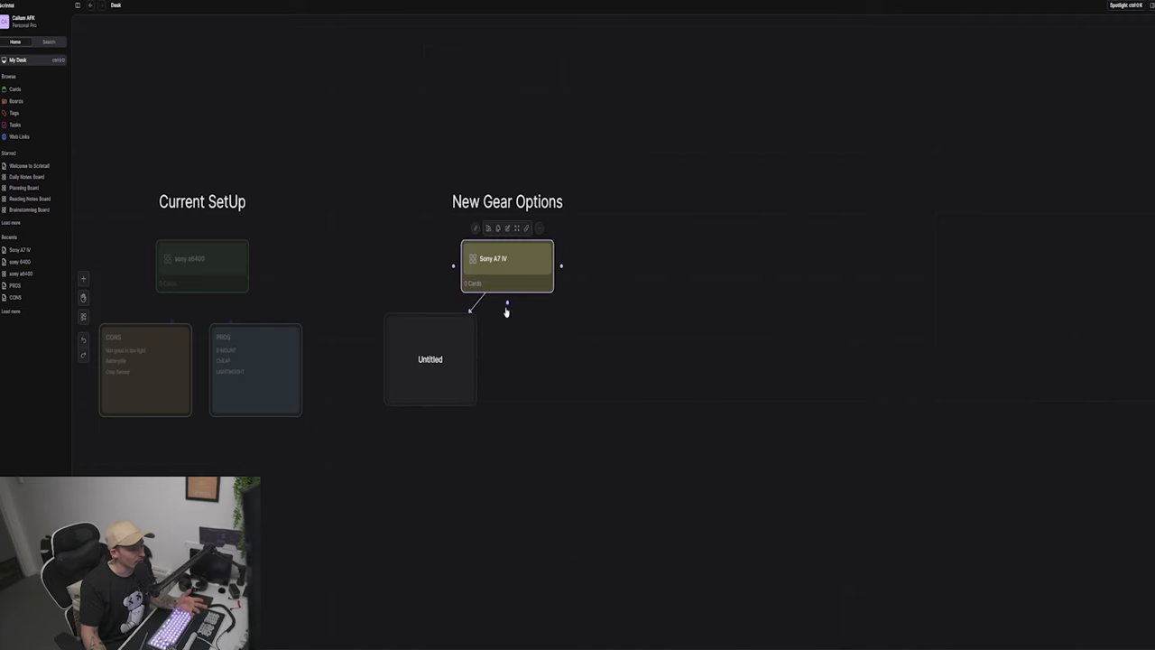
drag(506, 312, 551, 358)
click(512, 278)
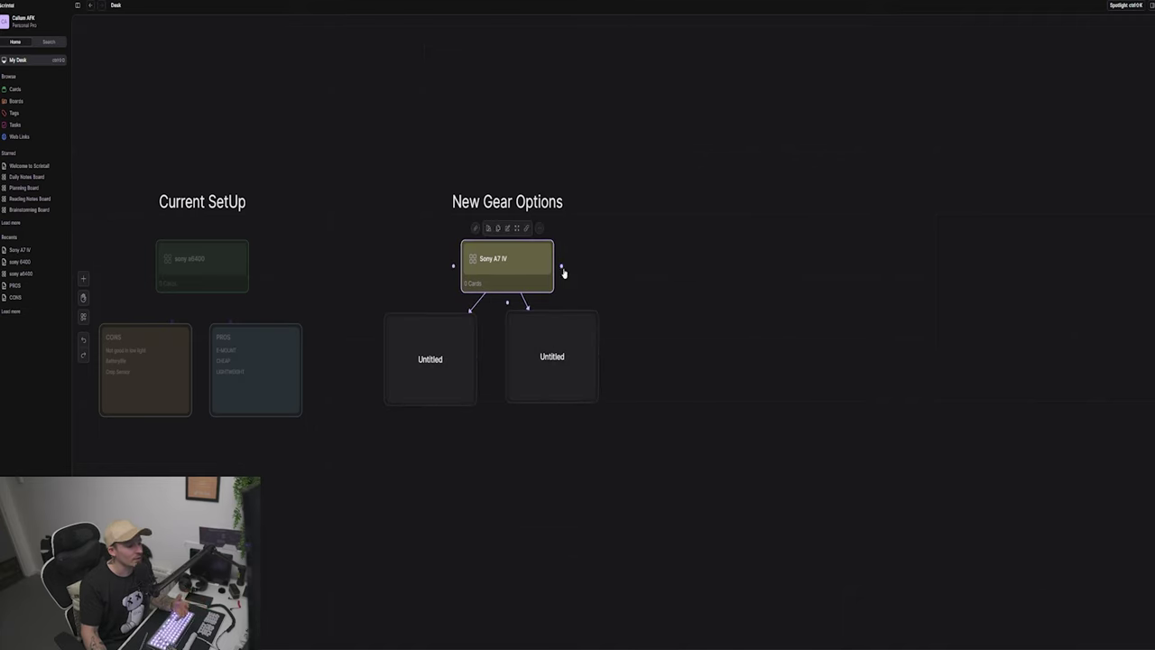
drag(562, 267, 598, 266)
click(487, 272)
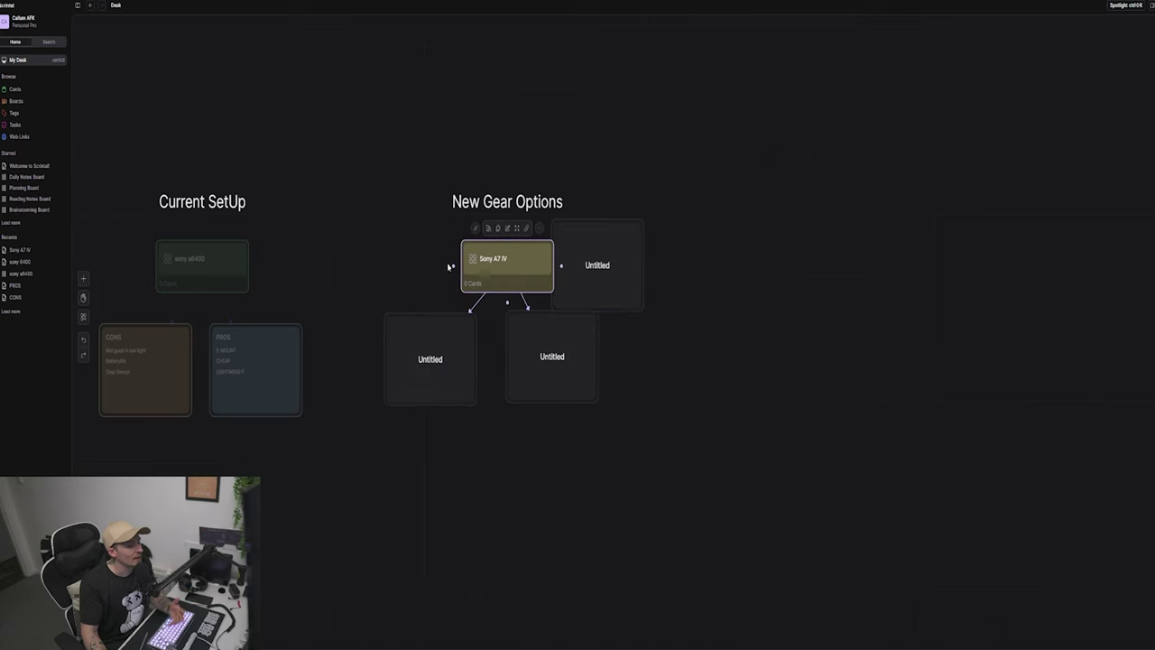
drag(451, 266, 399, 265)
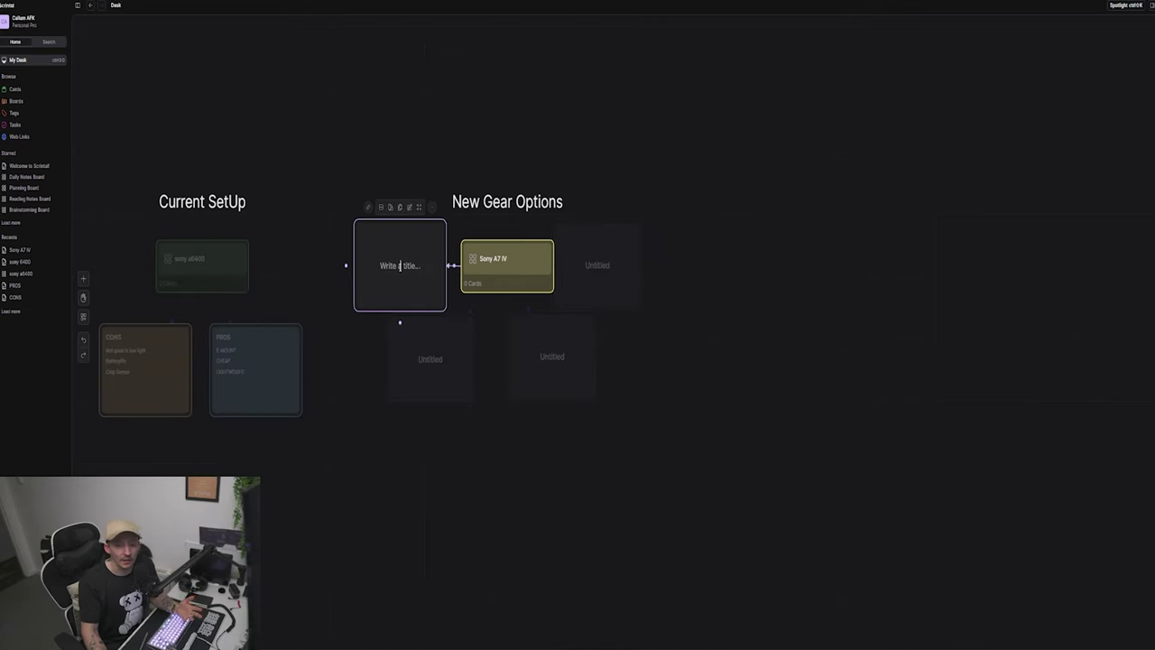
Title the Sony A7 IV cards eBAY, CONS, PROS and PRICE.
text(eBAY)
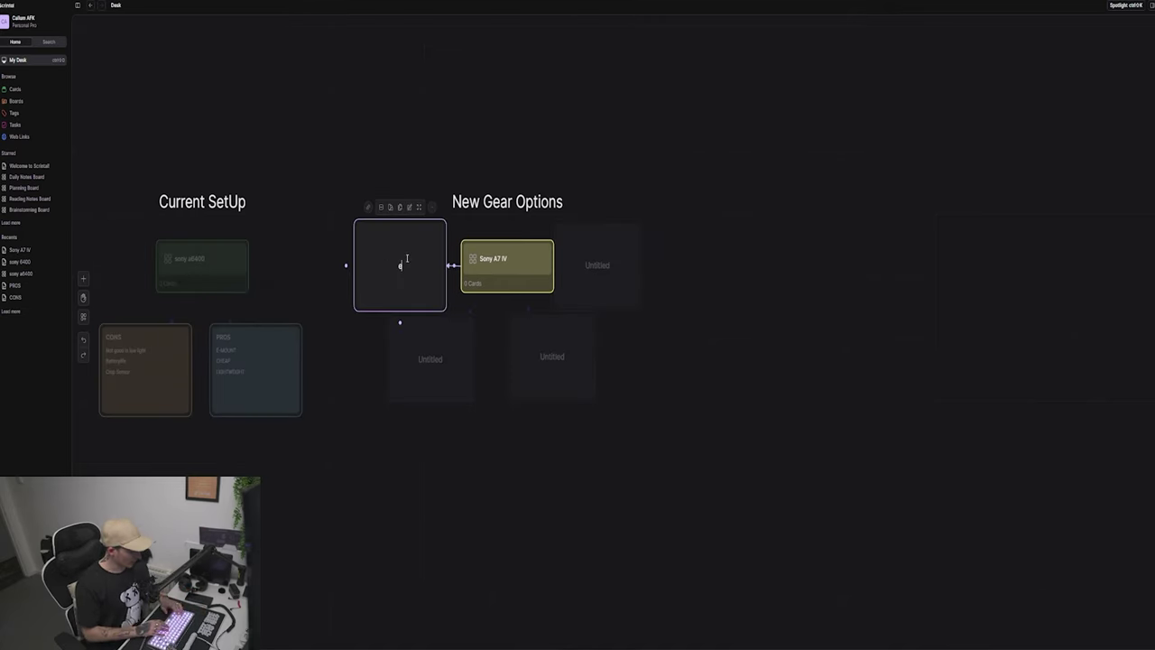
click(428, 363)
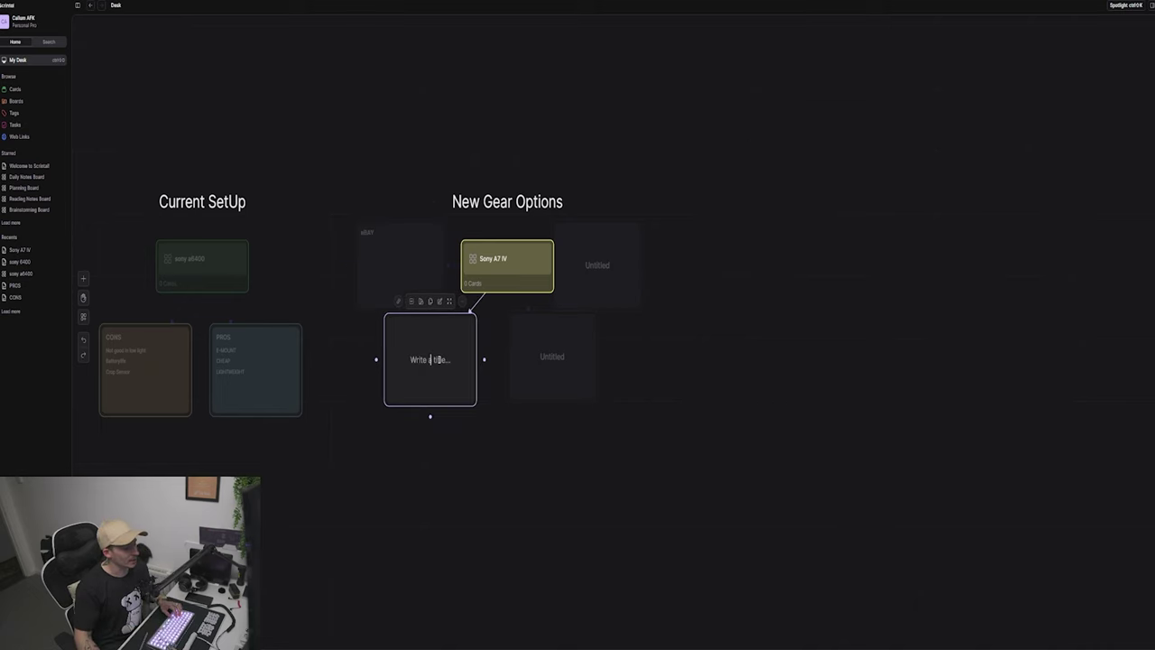
text(COPN)
click(519, 370)
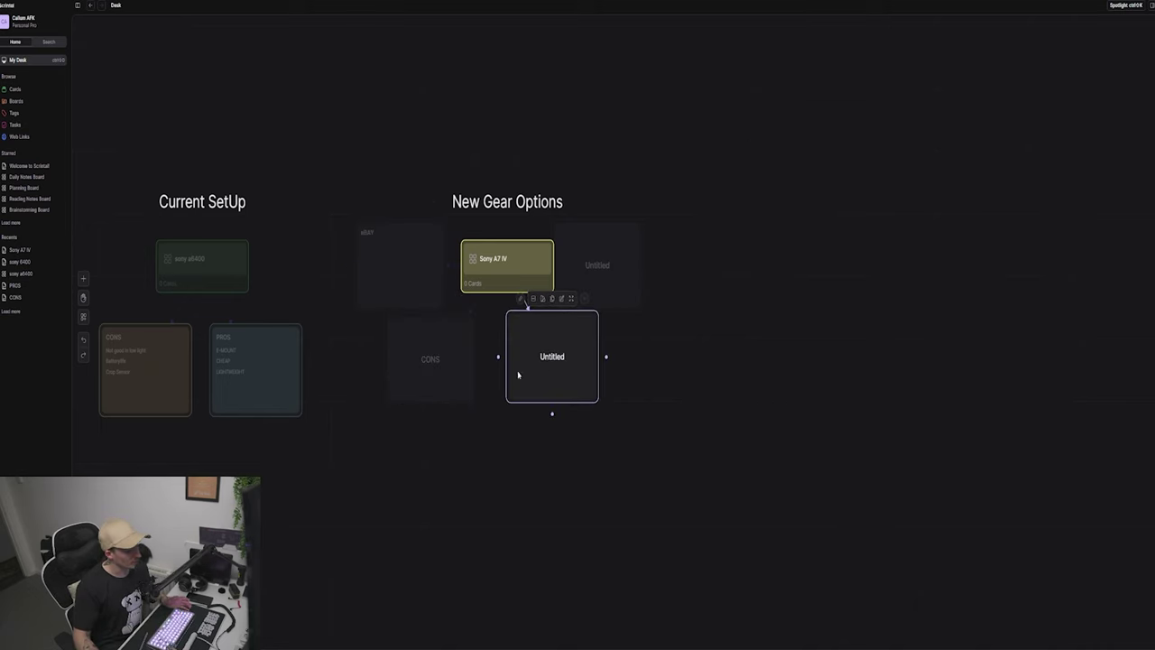
text(PROS)
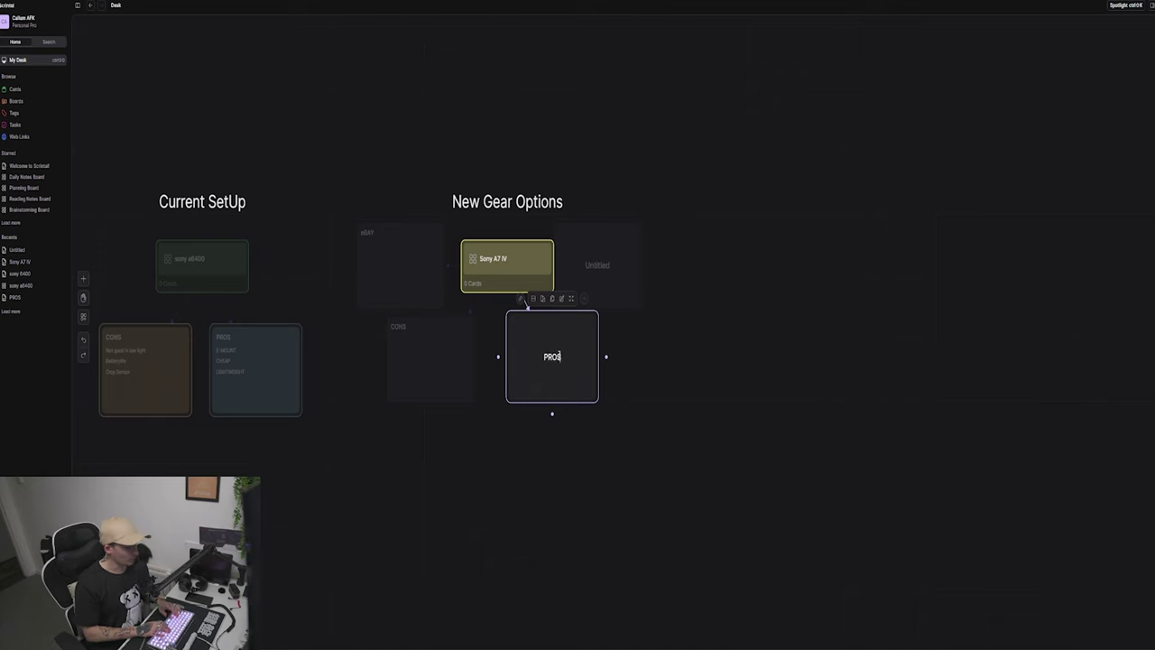
click(596, 264)
text(PRICE)
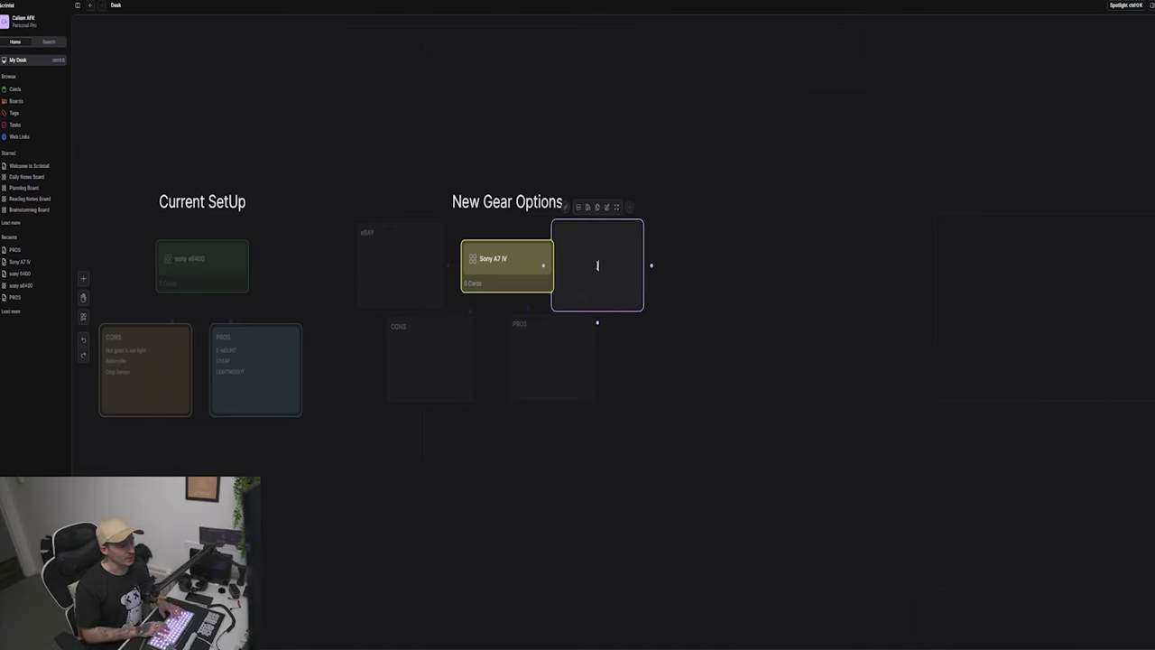
key(Escape)
Place CONS and PROS side by side in one row beneath Sony A7 IV.
drag(444, 335, 437, 360)
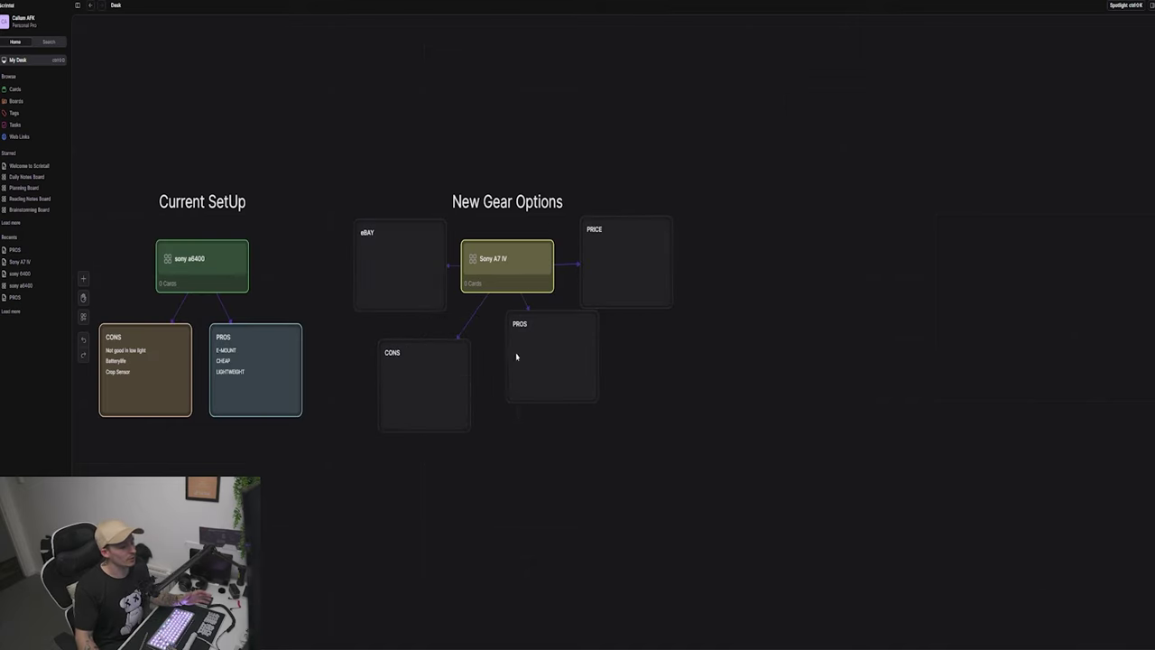
drag(530, 348, 540, 377)
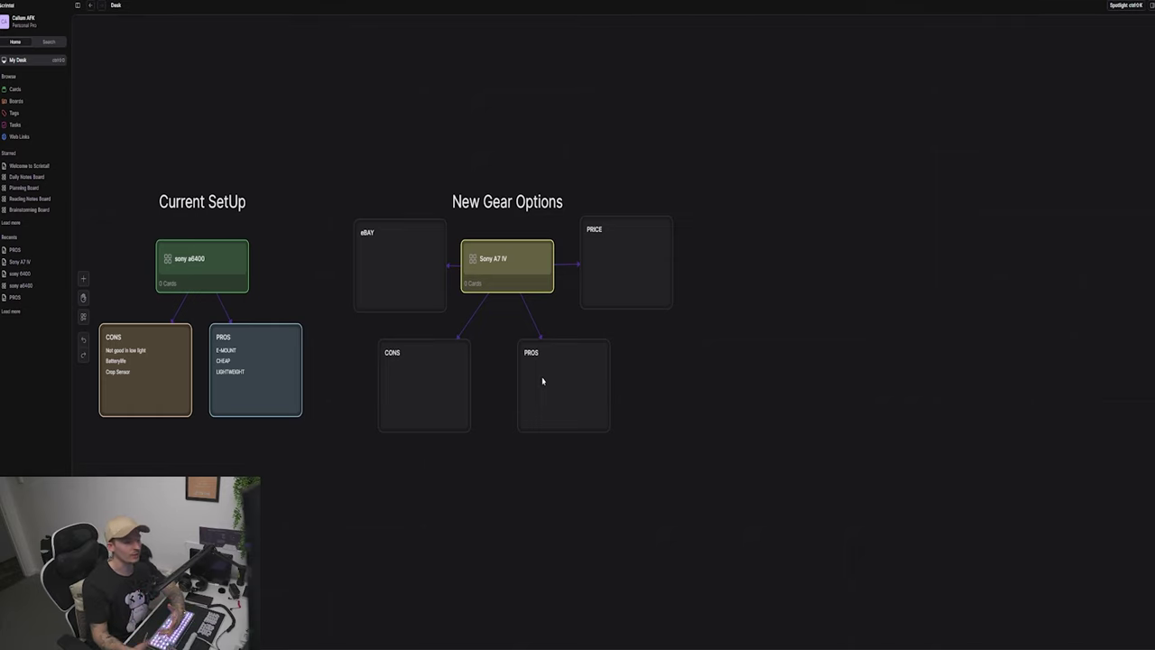
scroll(707, 323, up, 1)
Create a new board titled 'Sony FX 3' beside the Sony A7 IV group.
right_click(745, 308)
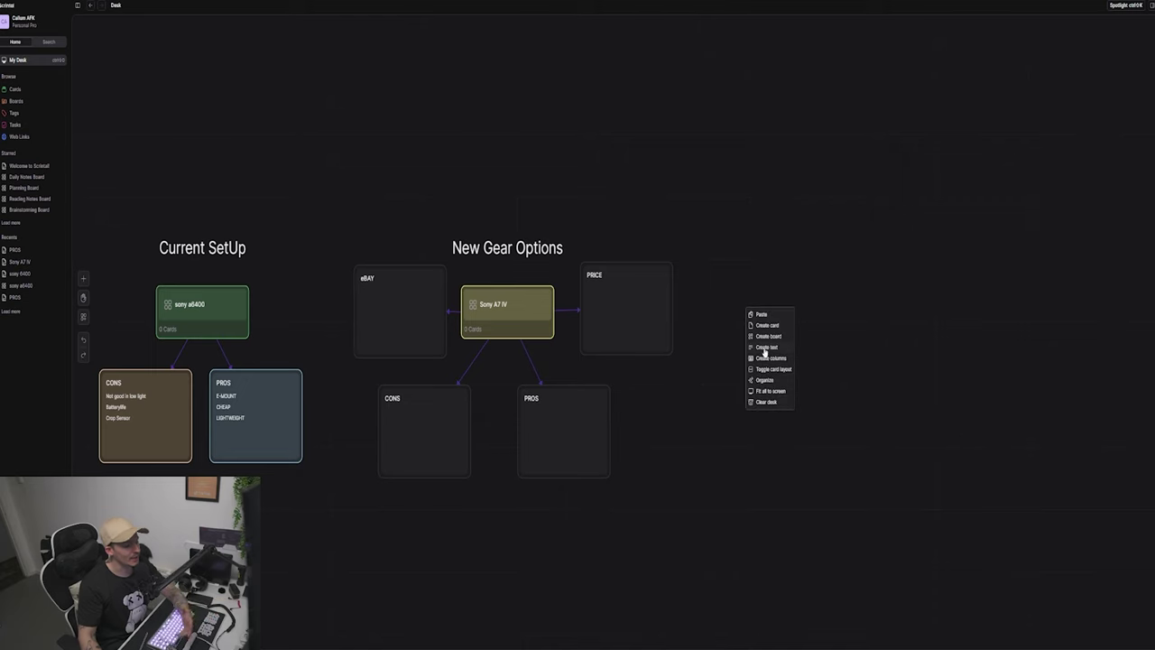
click(769, 342)
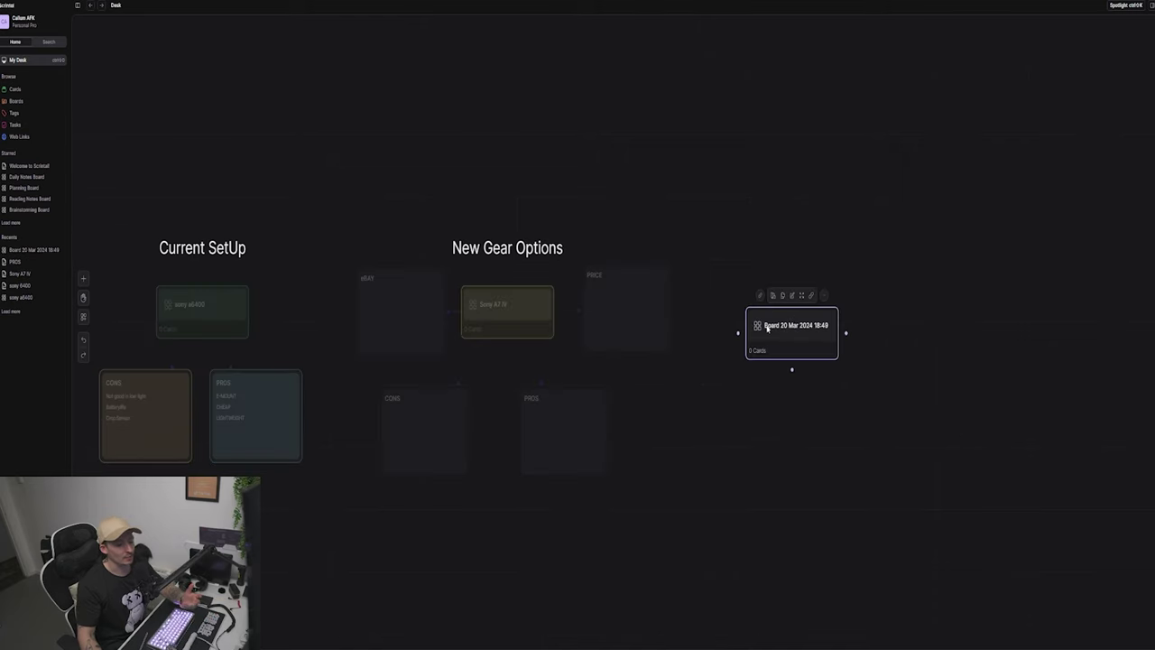
click(766, 328)
drag(764, 326, 844, 331)
text(Sony)
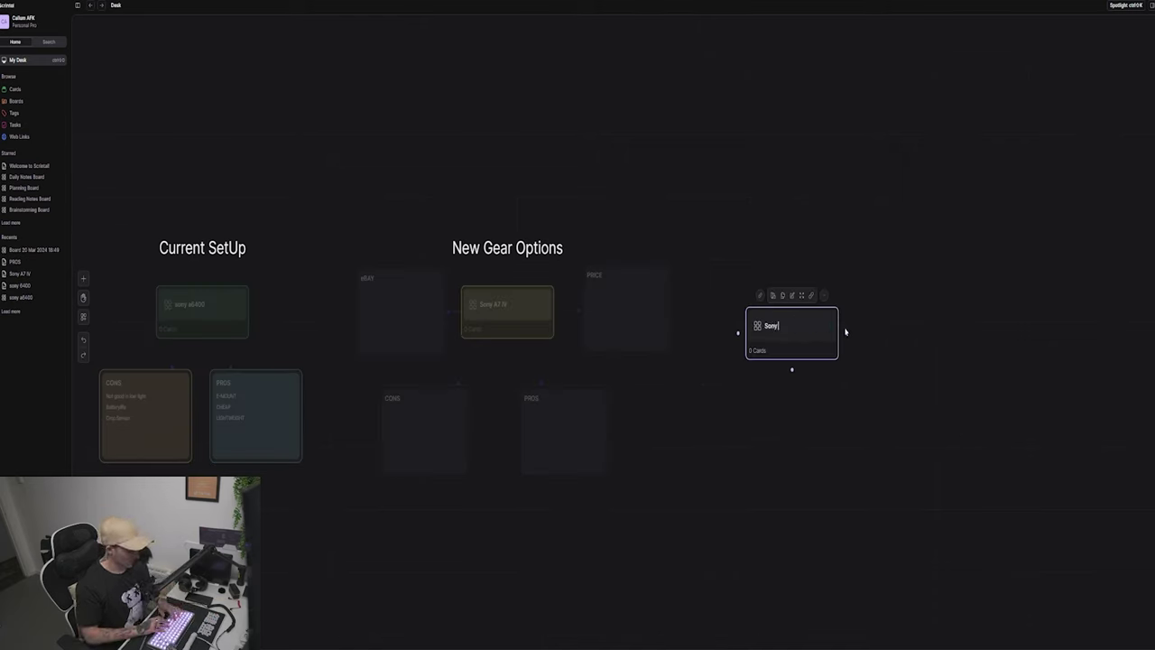
text( FX 3)
key(Return)
drag(812, 343, 825, 321)
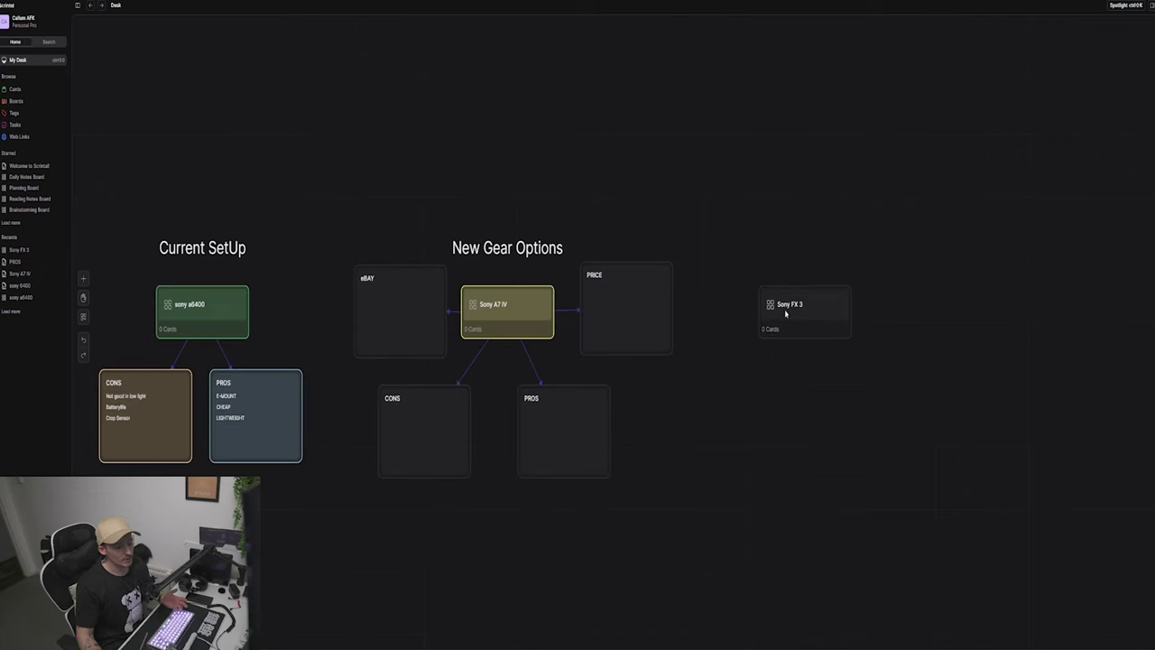
Colour the Sony FX 3 board brown and line it up with Sony A7 IV.
click(784, 273)
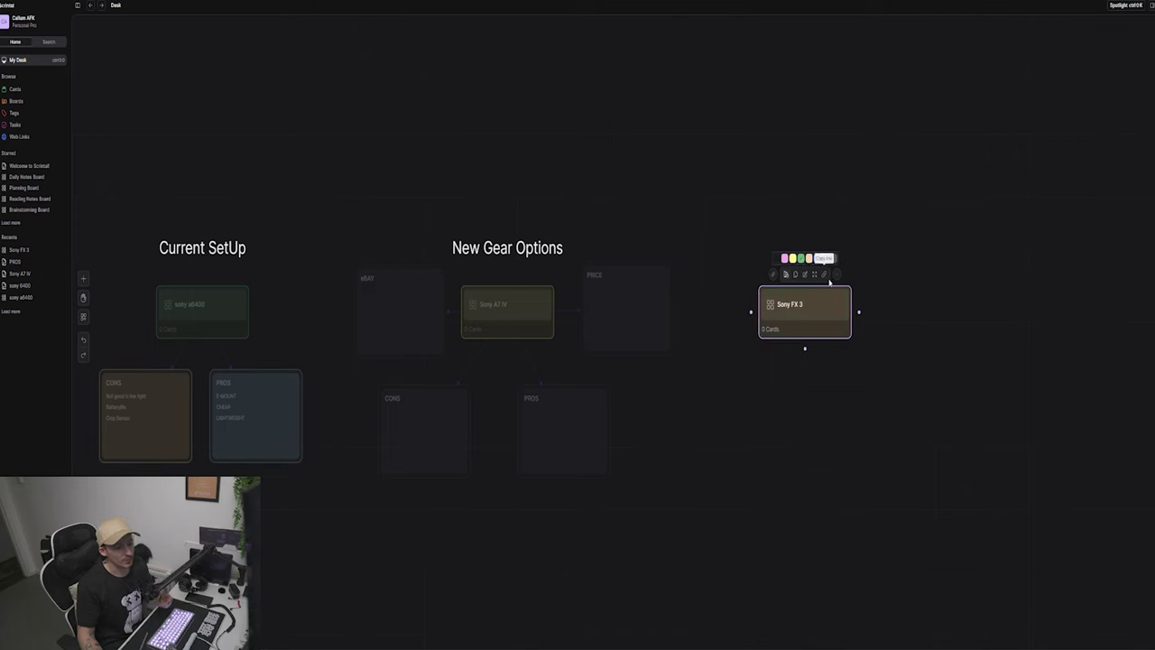
click(810, 257)
click(871, 341)
drag(831, 320, 834, 323)
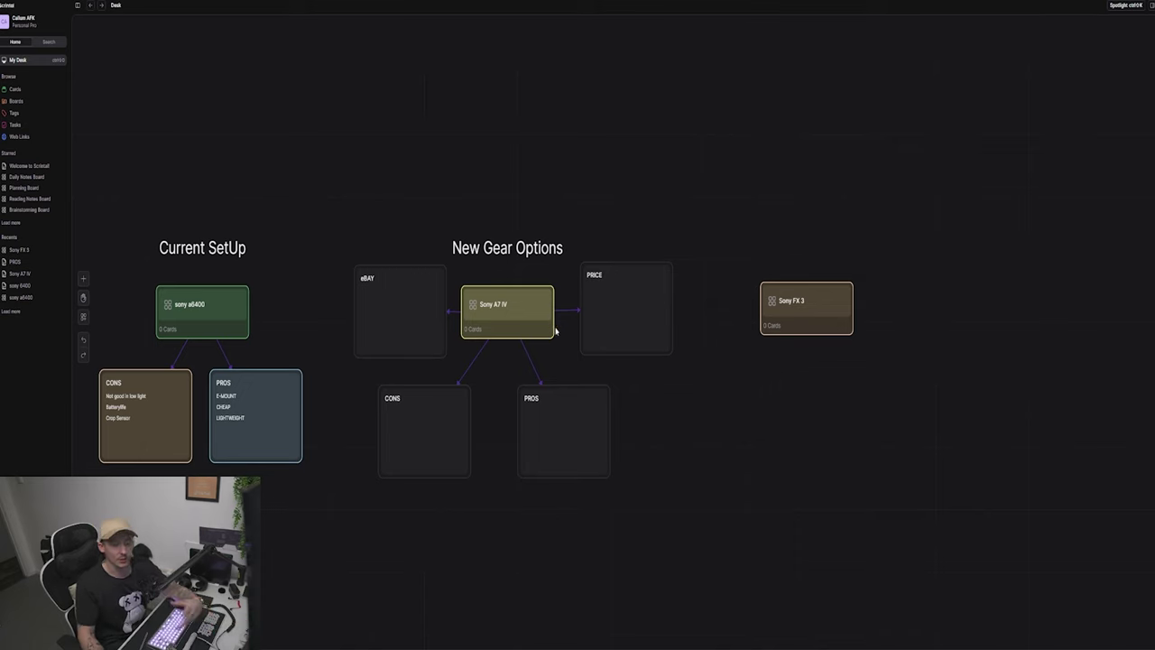
Link four Untitled cards to Sony FX 3: two below, one right, one left.
click(792, 310)
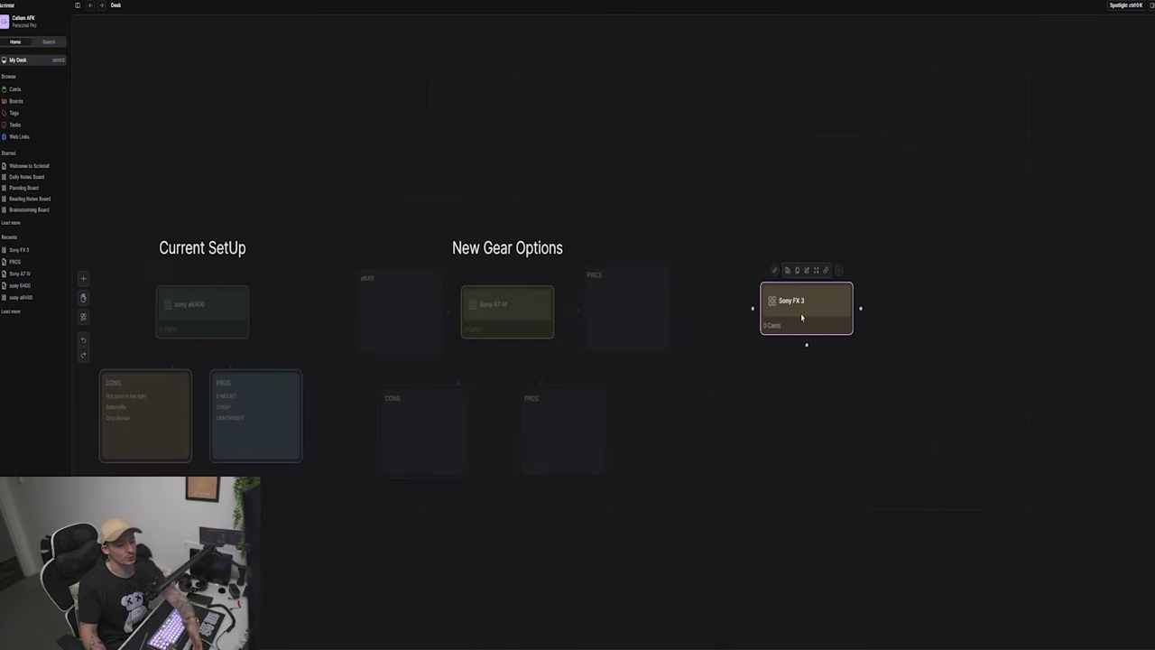
drag(807, 335, 758, 406)
click(817, 330)
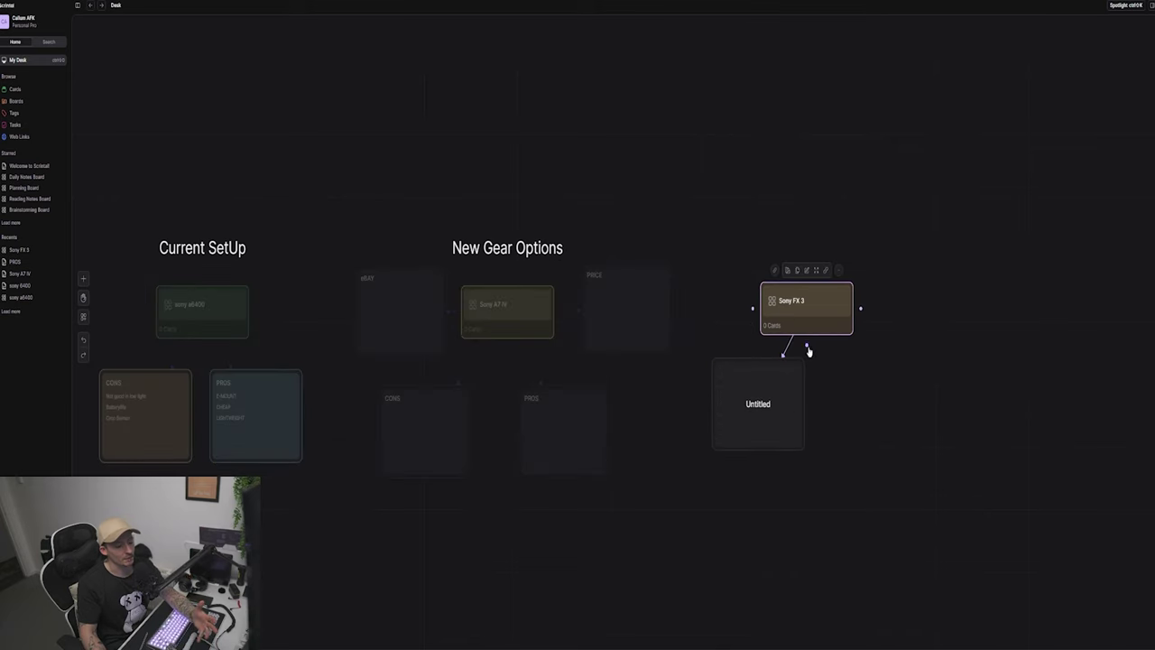
drag(807, 342, 871, 408)
click(851, 314)
click(860, 309)
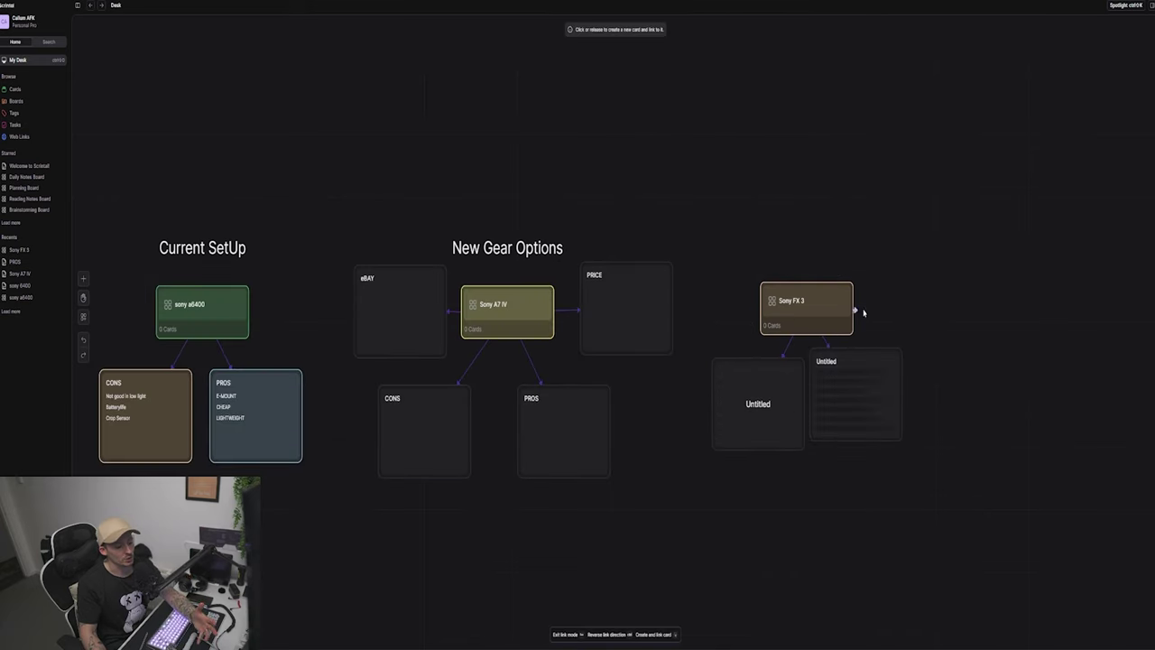
click(809, 310)
click(863, 310)
click(926, 315)
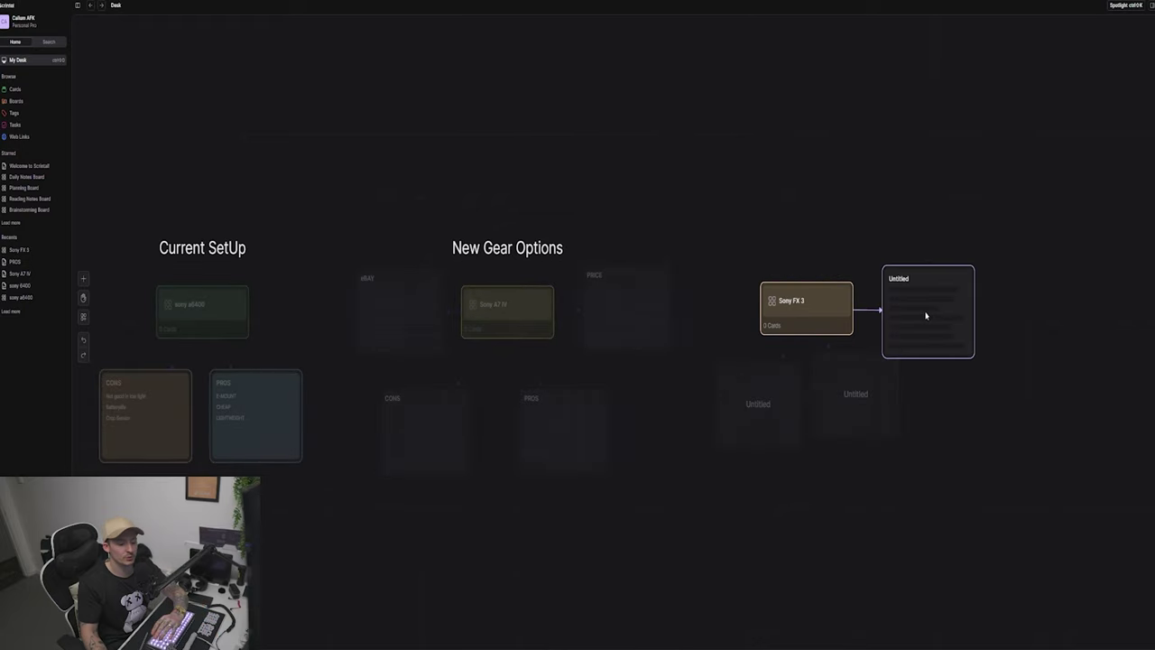
click(752, 309)
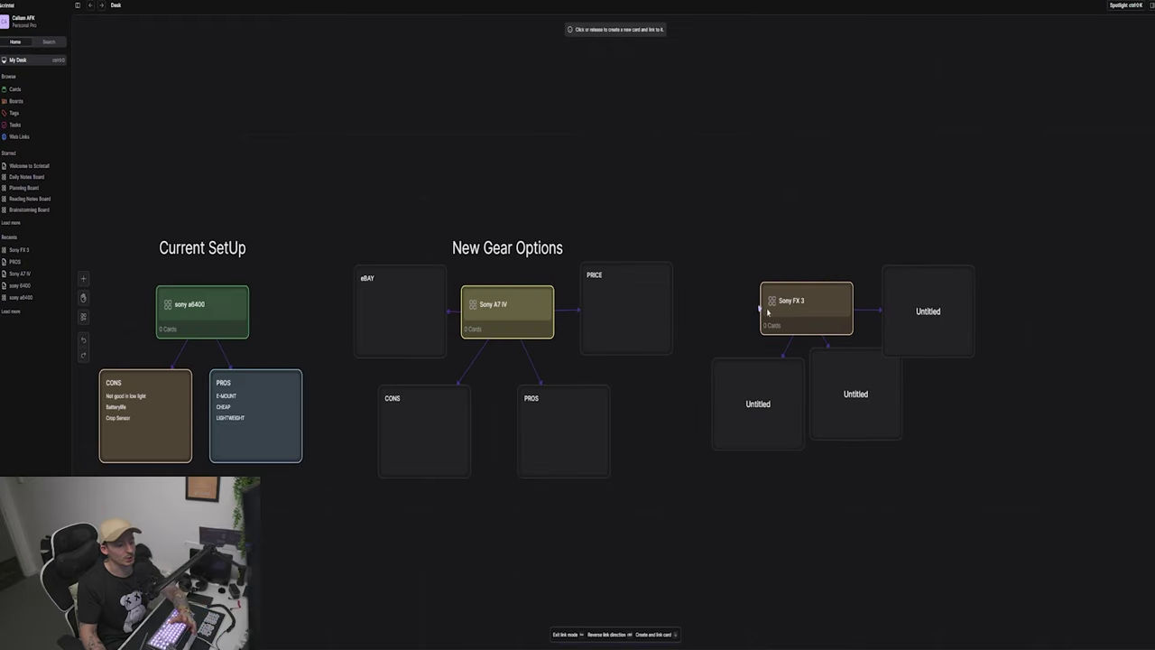
click(720, 305)
Select the Sony FX 3 group with its four cards and shift it further right.
drag(719, 221, 989, 453)
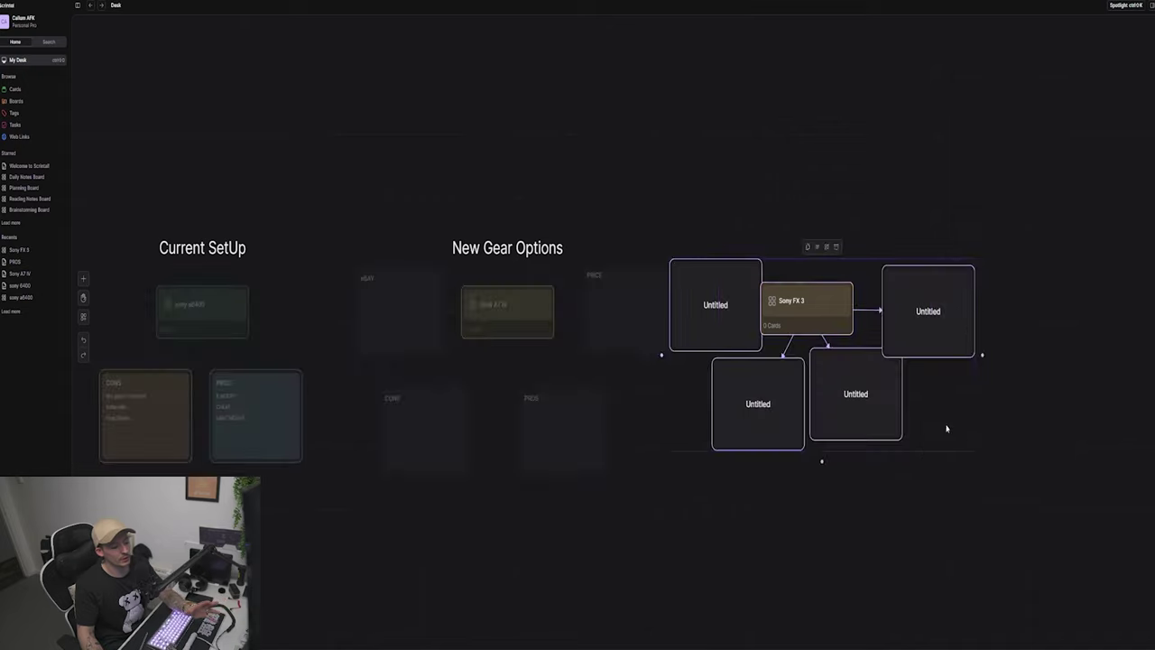
drag(854, 394, 913, 398)
click(922, 462)
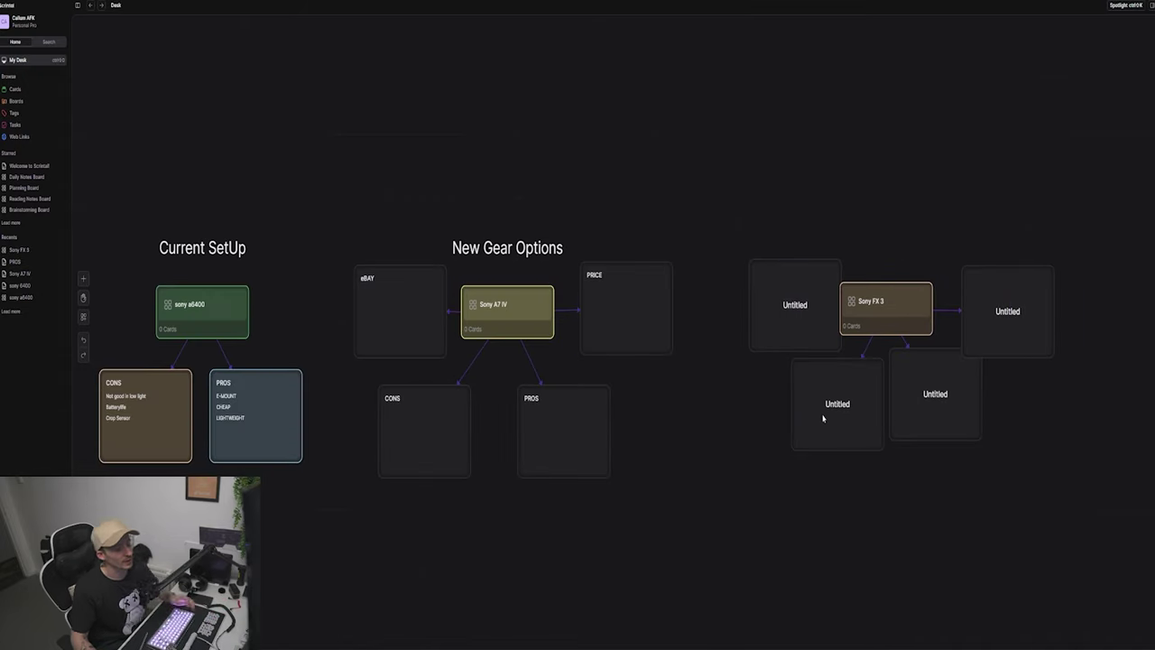
scroll(818, 413, down, 6)
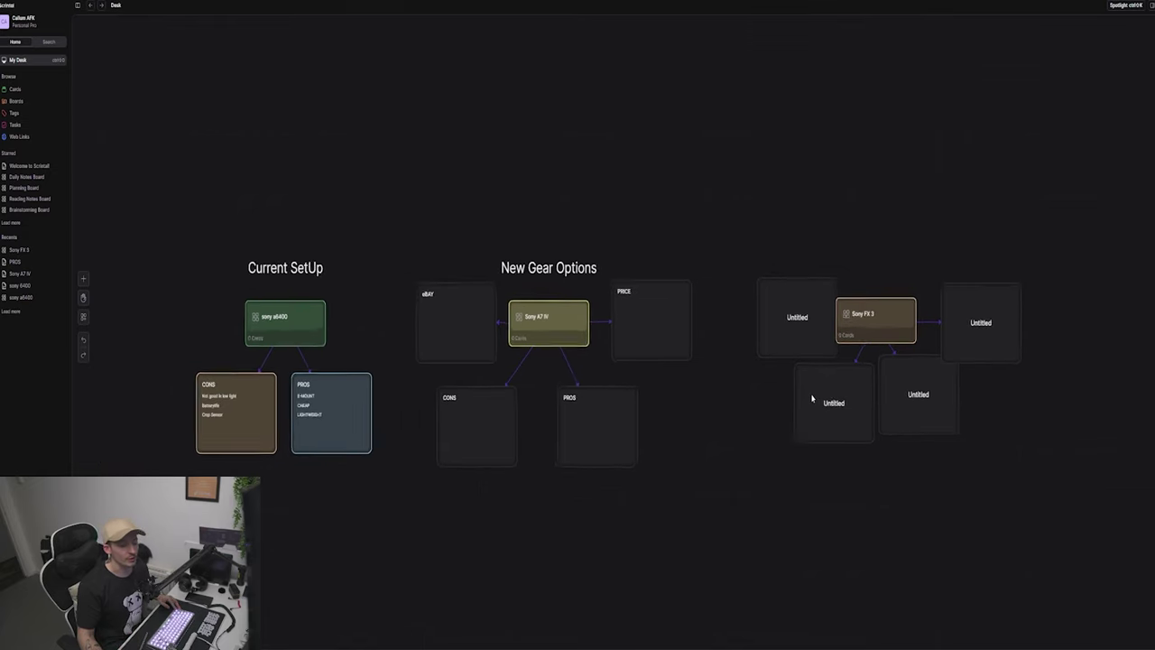
scroll(636, 424, down, 2)
Zoom and pan to survey Current SetUp, Sony A7 IV and Sony FX 3, then bring up the canvas menu.
scroll(621, 406, down, 4)
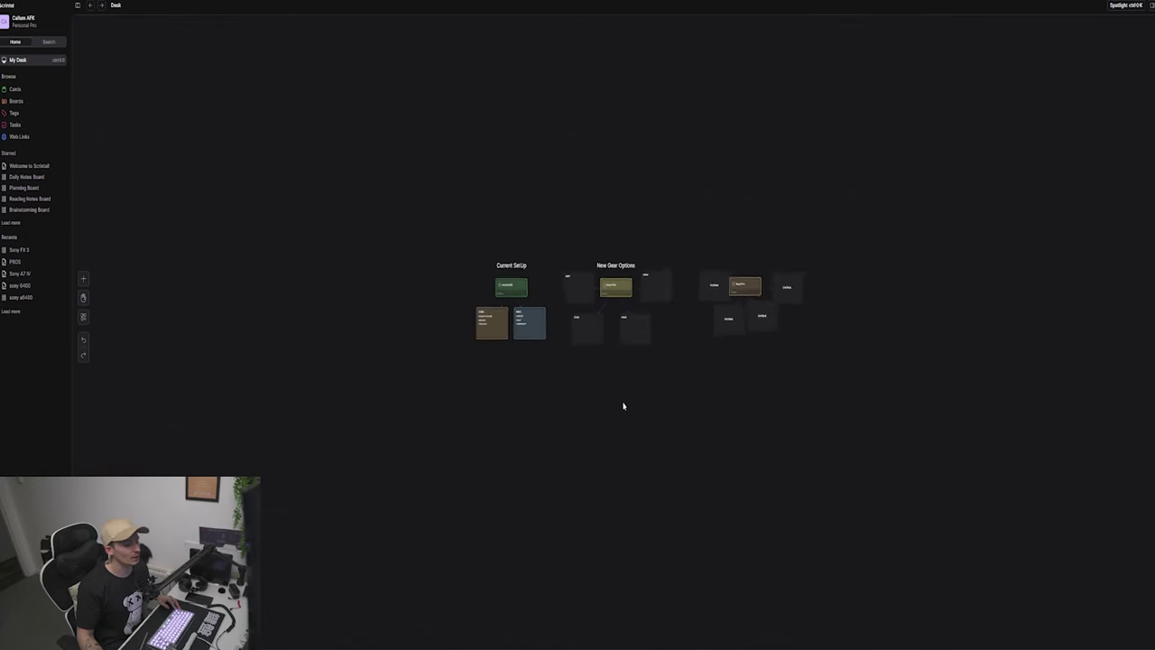
scroll(623, 368, down, 5)
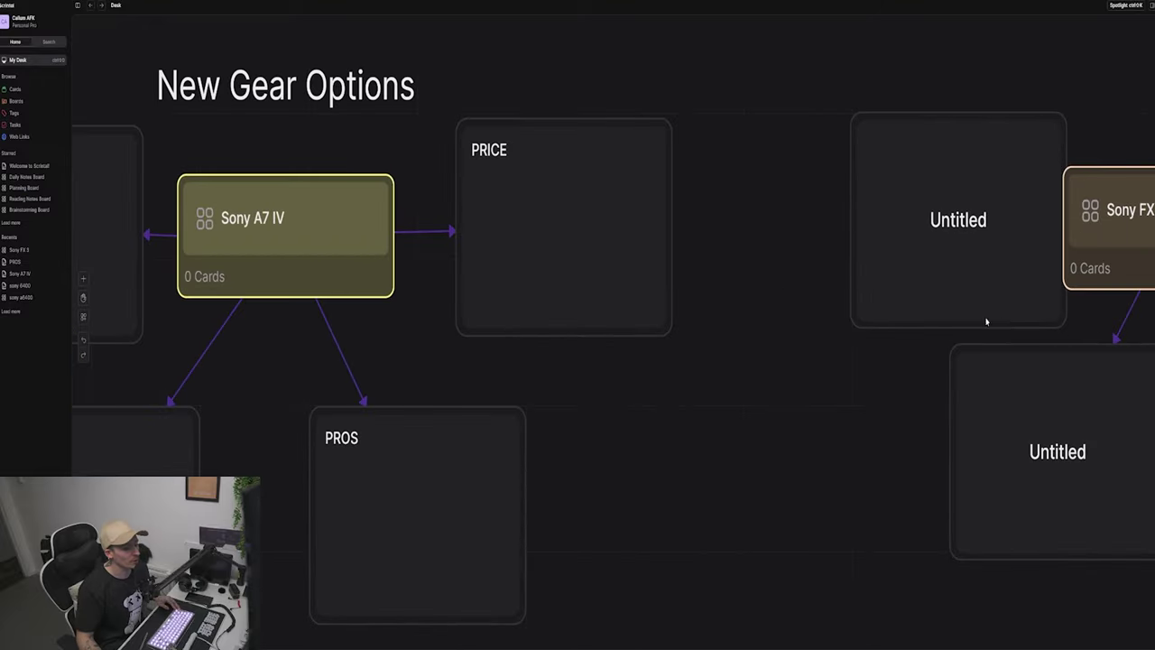
scroll(476, 219, down, 3)
scroll(381, 216, down, 8)
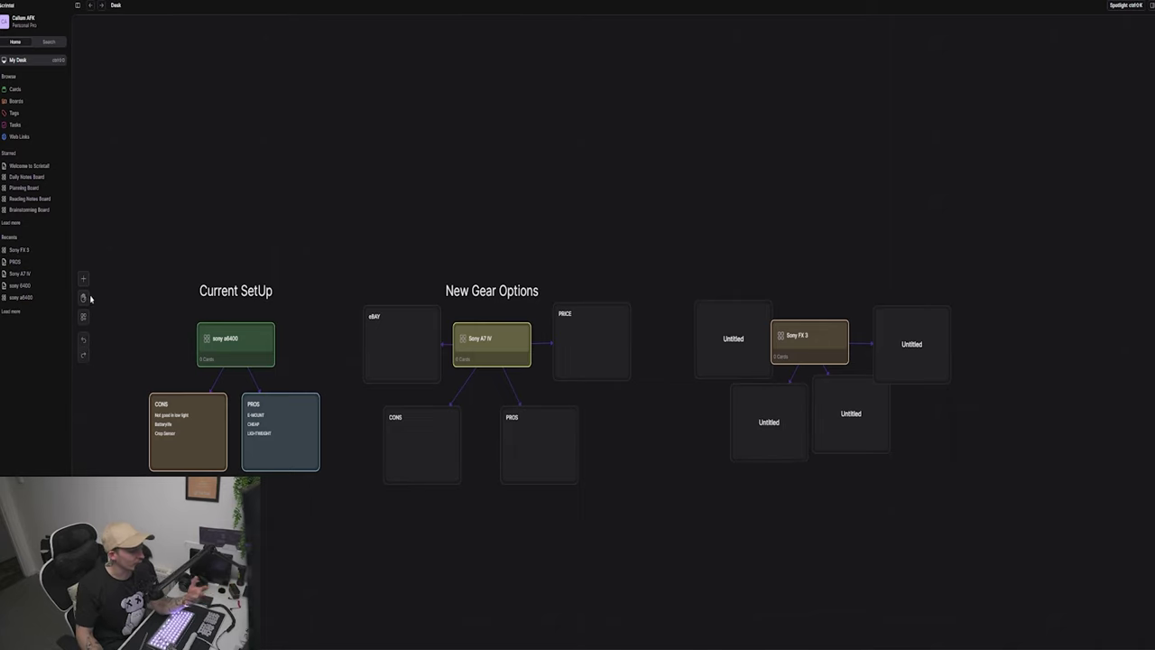
scroll(427, 136, down, 2)
scroll(428, 137, right, 1)
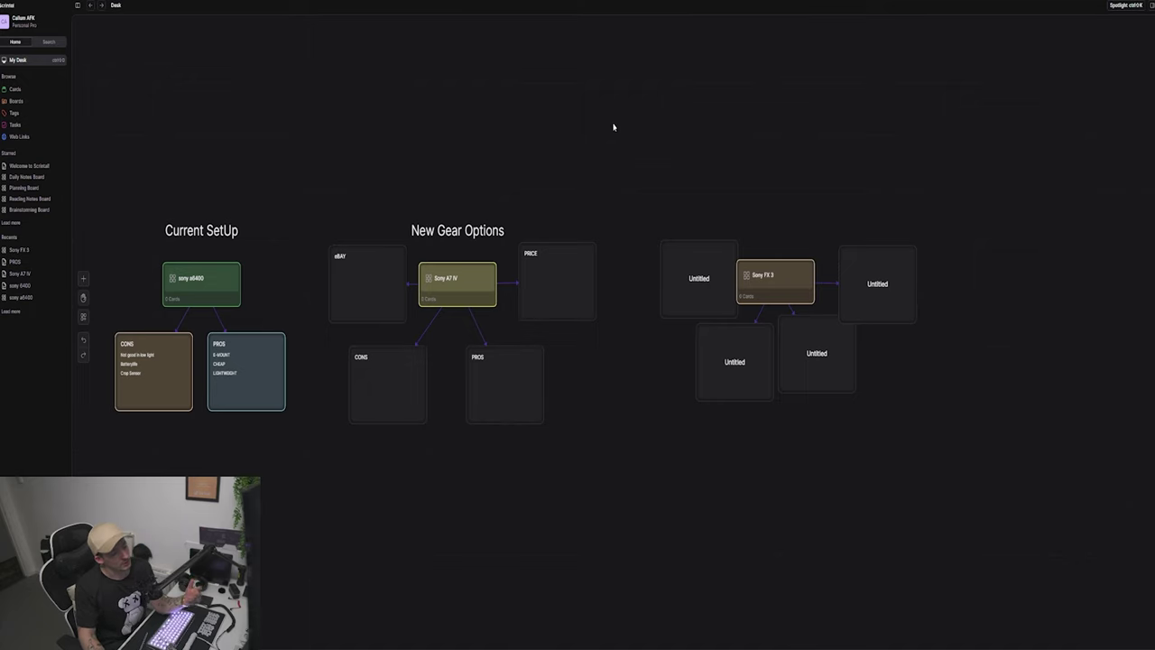
drag(601, 112, 680, 108)
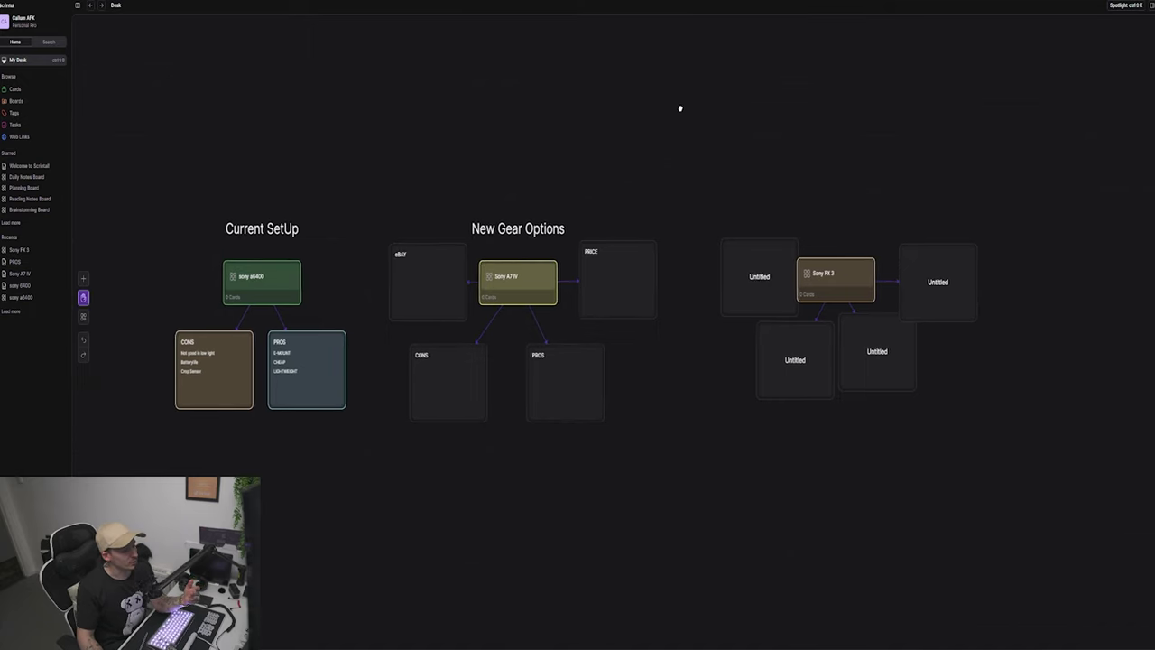
click(84, 300)
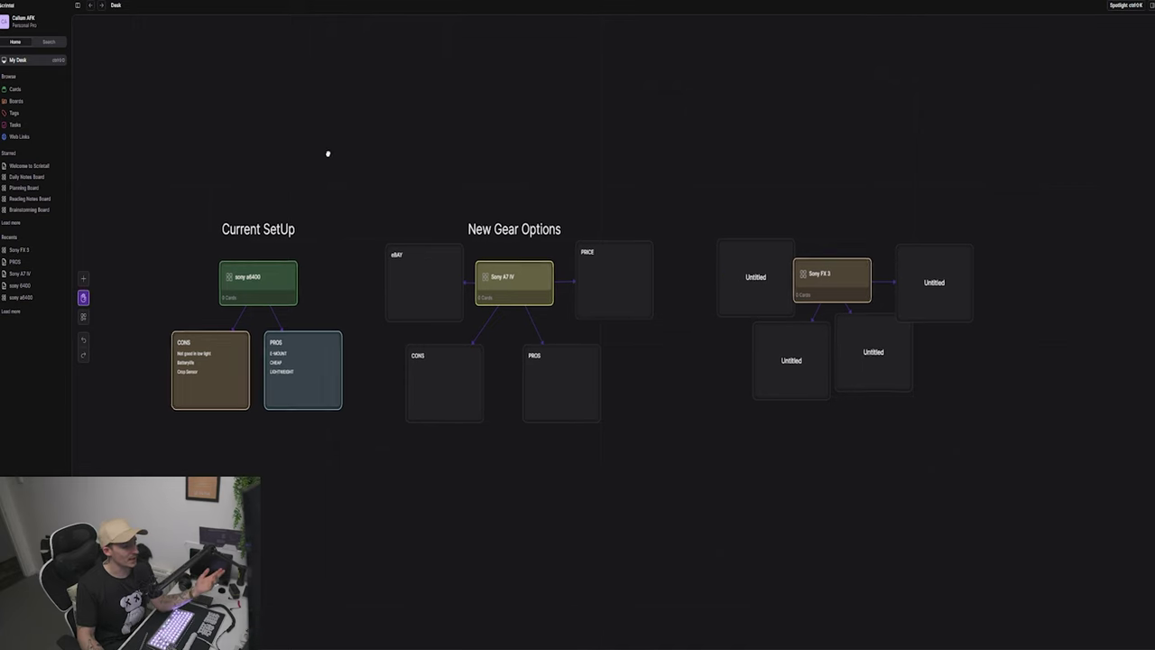
mouse_move(478, 128)
mouse_down()
mouse_move(319, 121)
mouse_move(497, 133)
mouse_up()
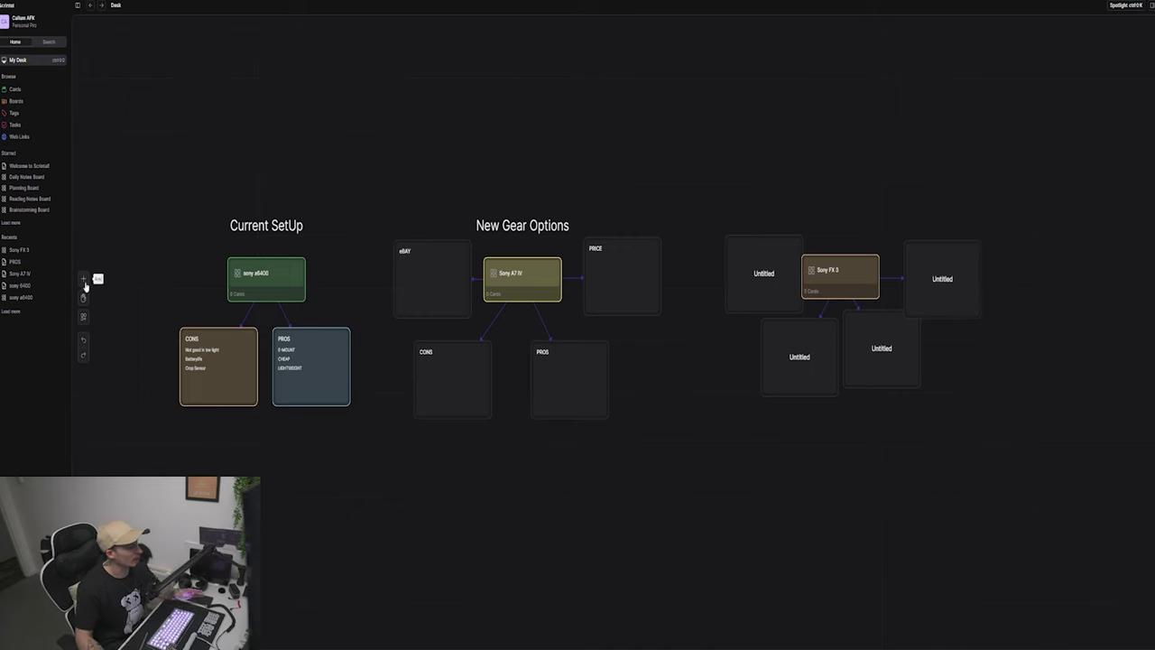
right_click(267, 121)
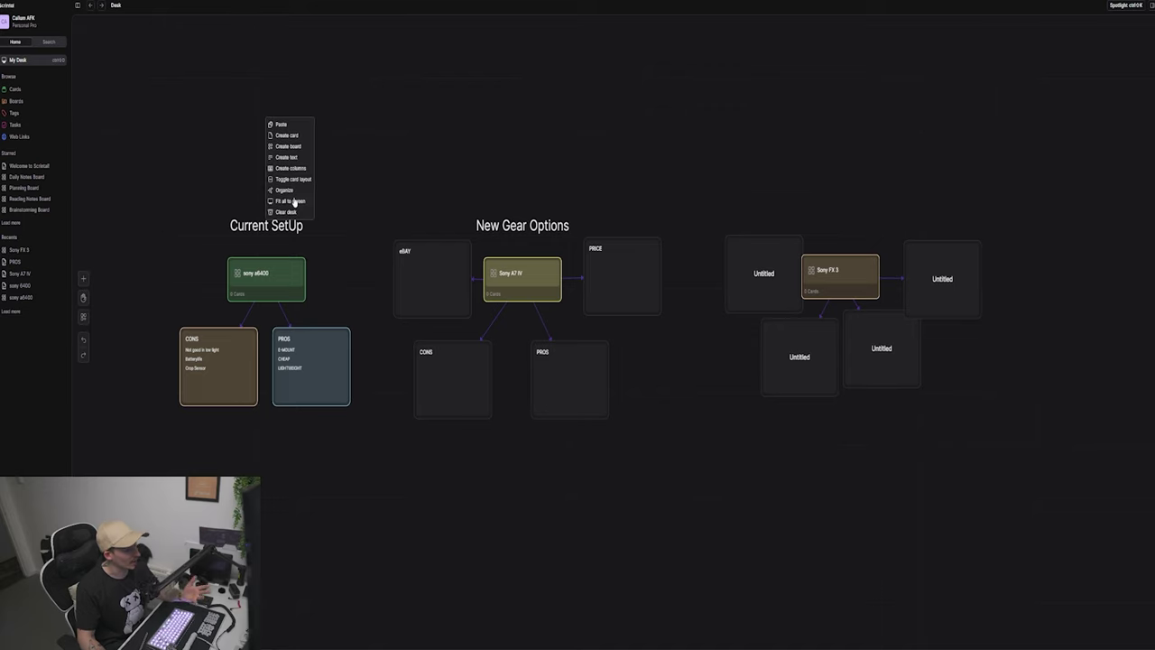
Dismiss the menu and spread the Untitled cards evenly around Sony FX 3.
click(190, 153)
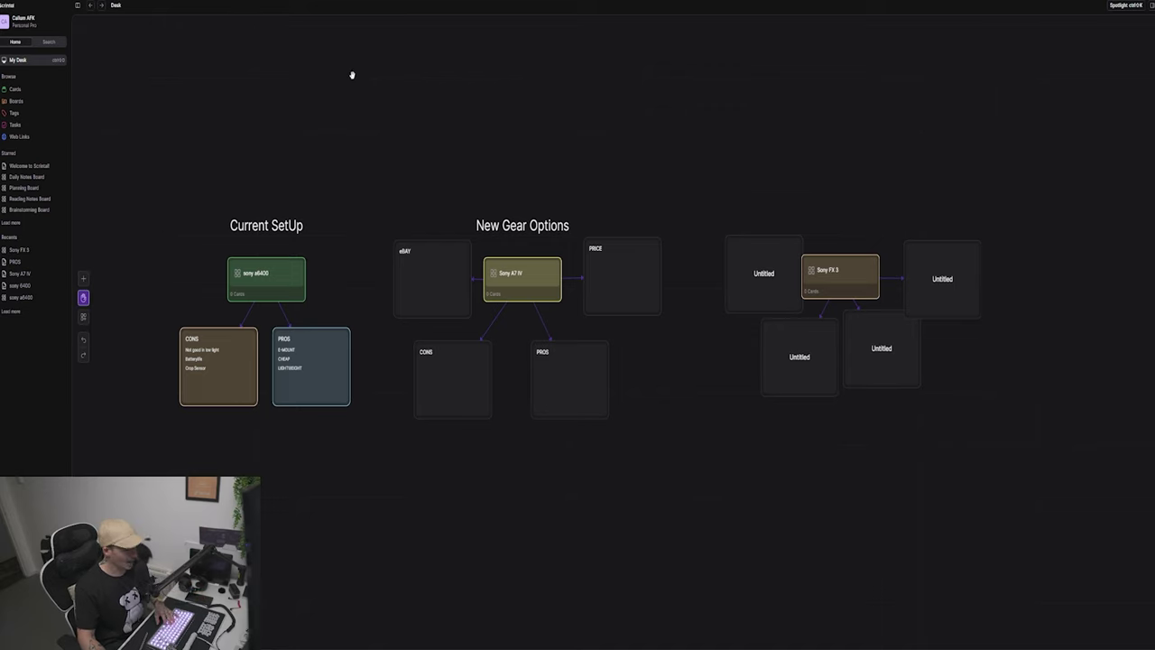
drag(352, 72, 147, 245)
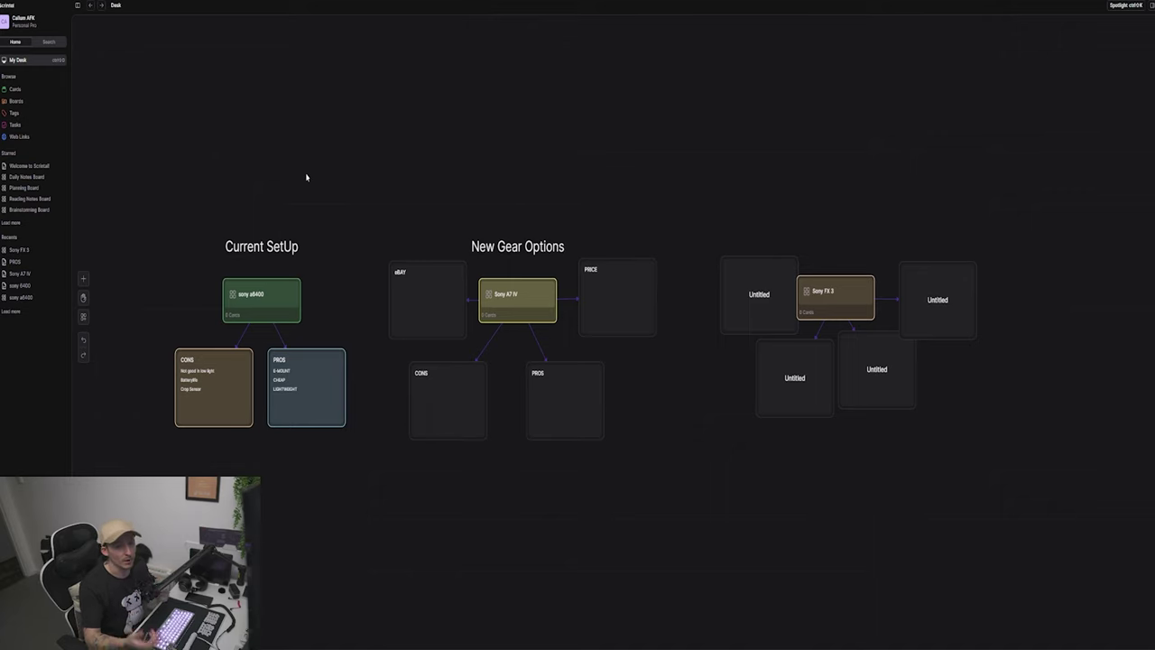
drag(793, 330, 783, 391)
drag(870, 368, 886, 392)
drag(902, 327, 908, 328)
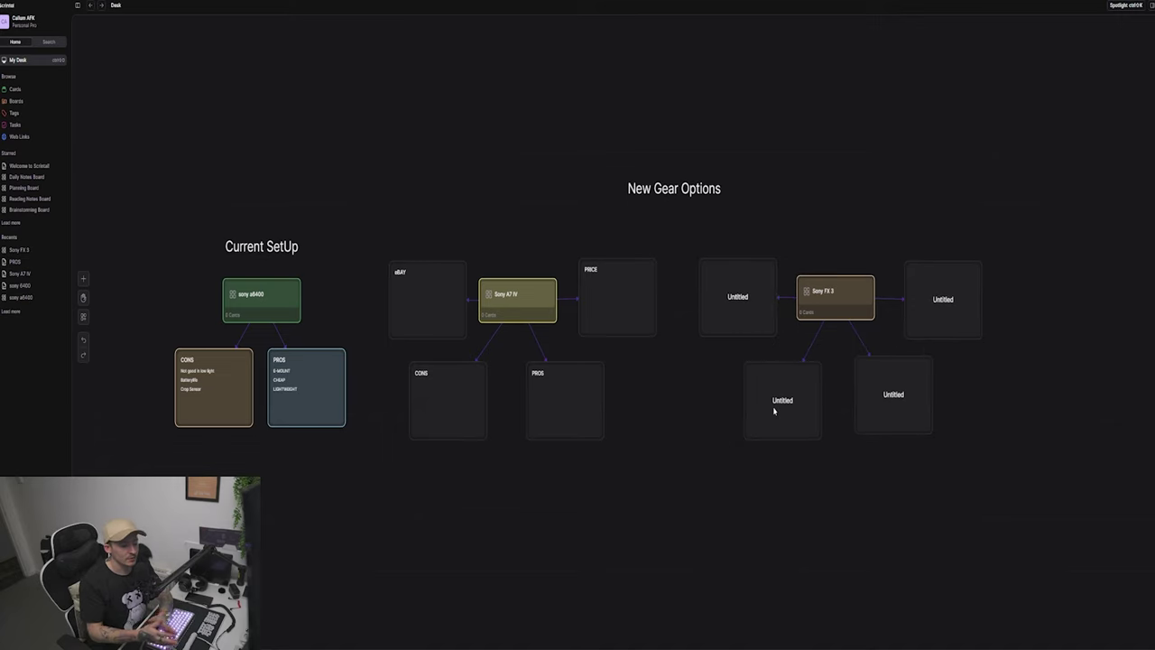
Move the Current SetUp title and its cards up to the desk's top-left.
click(638, 185)
click(727, 215)
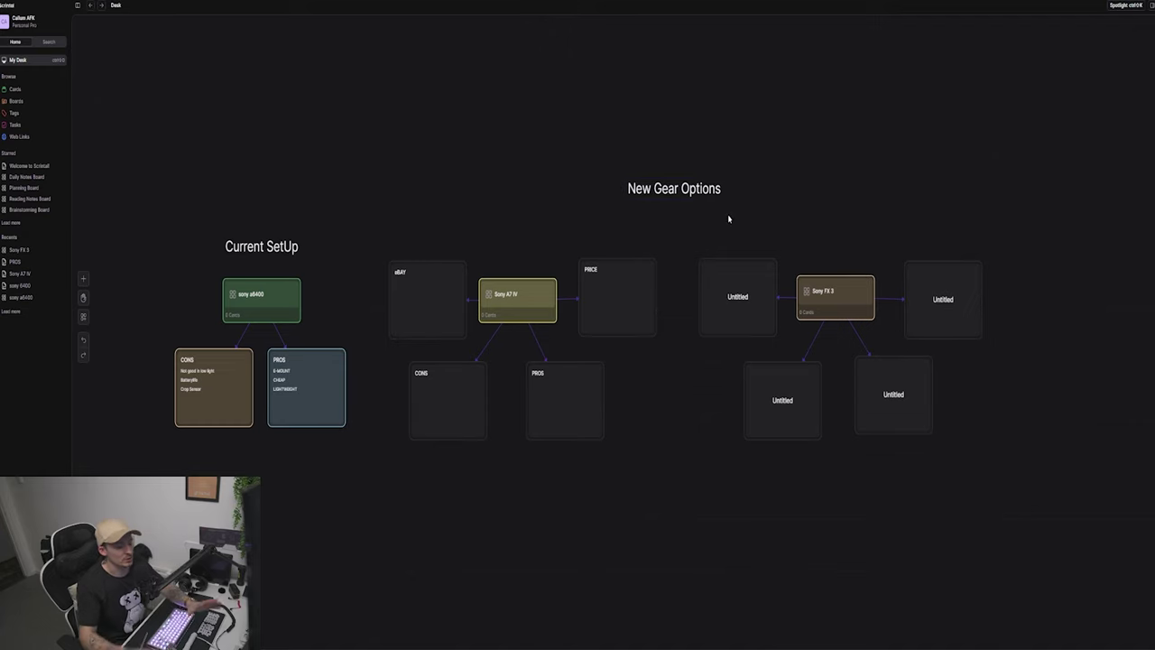
drag(325, 212, 157, 458)
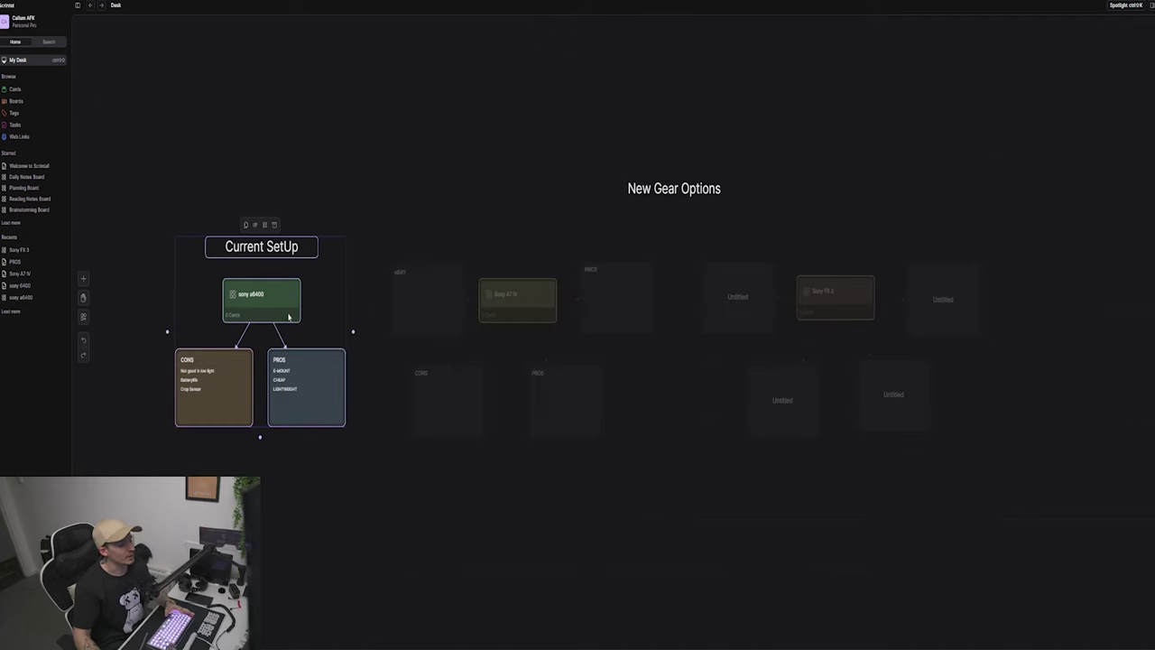
drag(270, 397, 207, 228)
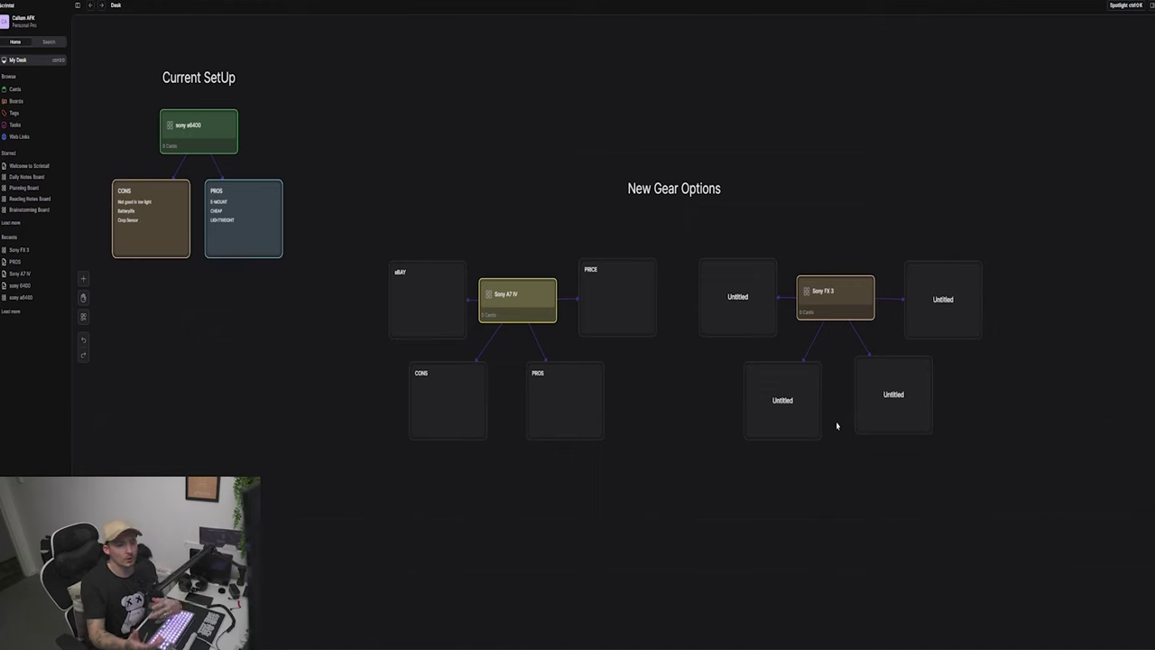
Create a column titled 'sony fx3' and move it to the right.
scroll(676, 273, down, 5)
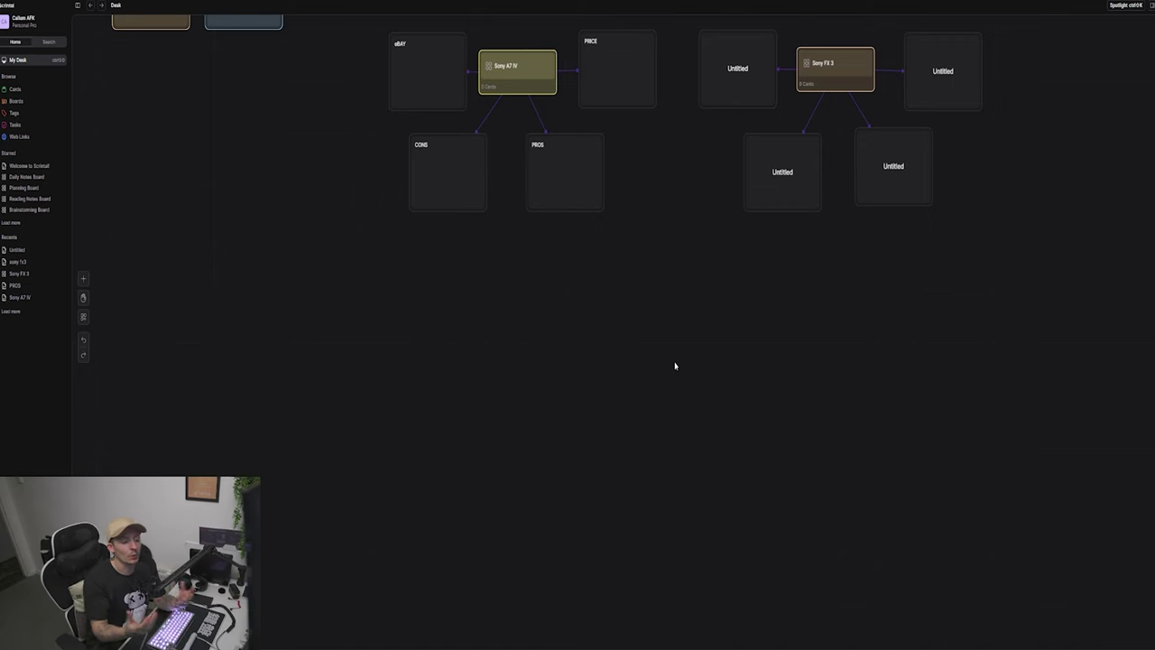
right_click(672, 364)
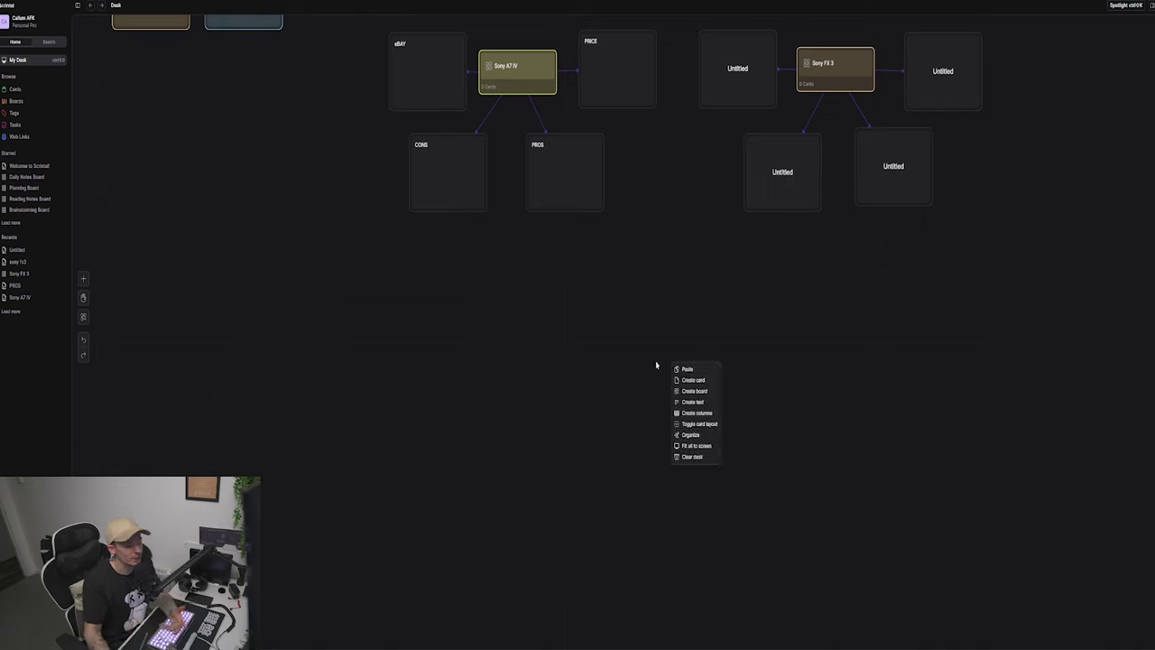
click(700, 413)
drag(708, 382, 679, 384)
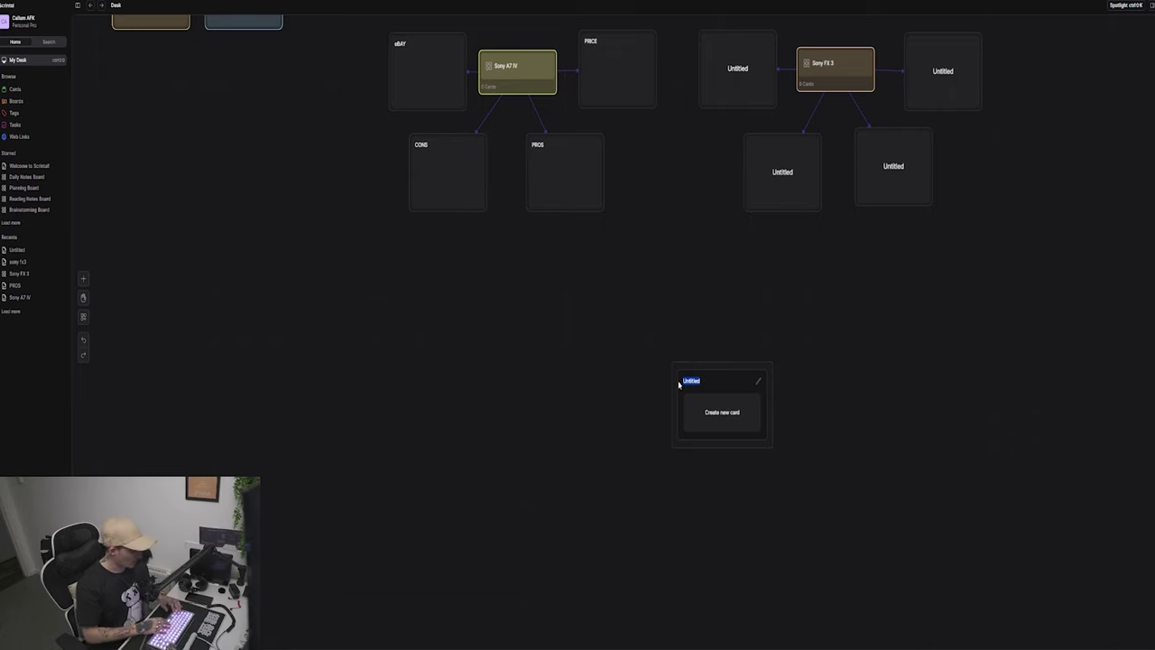
text(sony f)
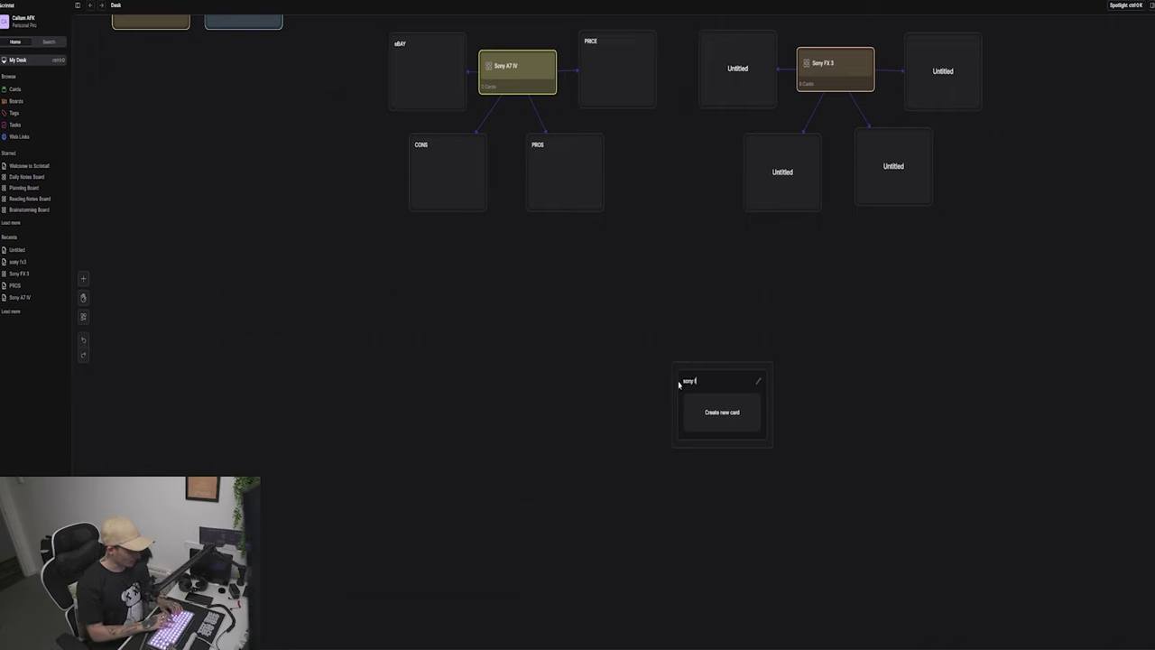
text(x3)
drag(728, 366, 848, 350)
Create a 'Sony A7' column and place it beside sony fx3.
right_click(579, 368)
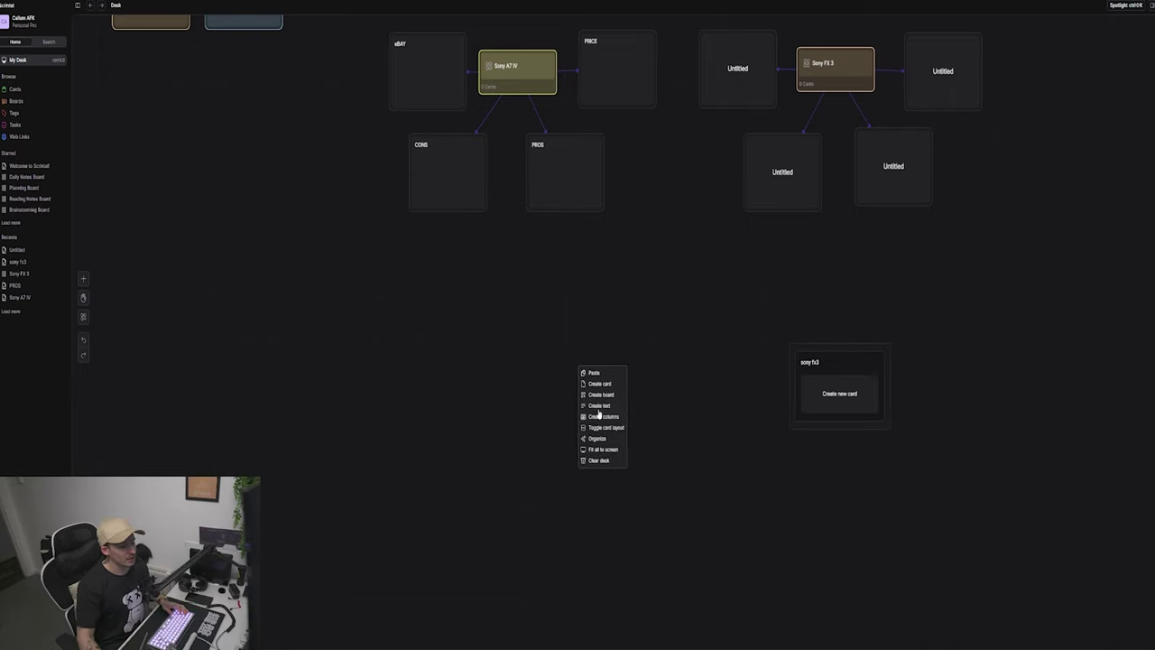
click(598, 416)
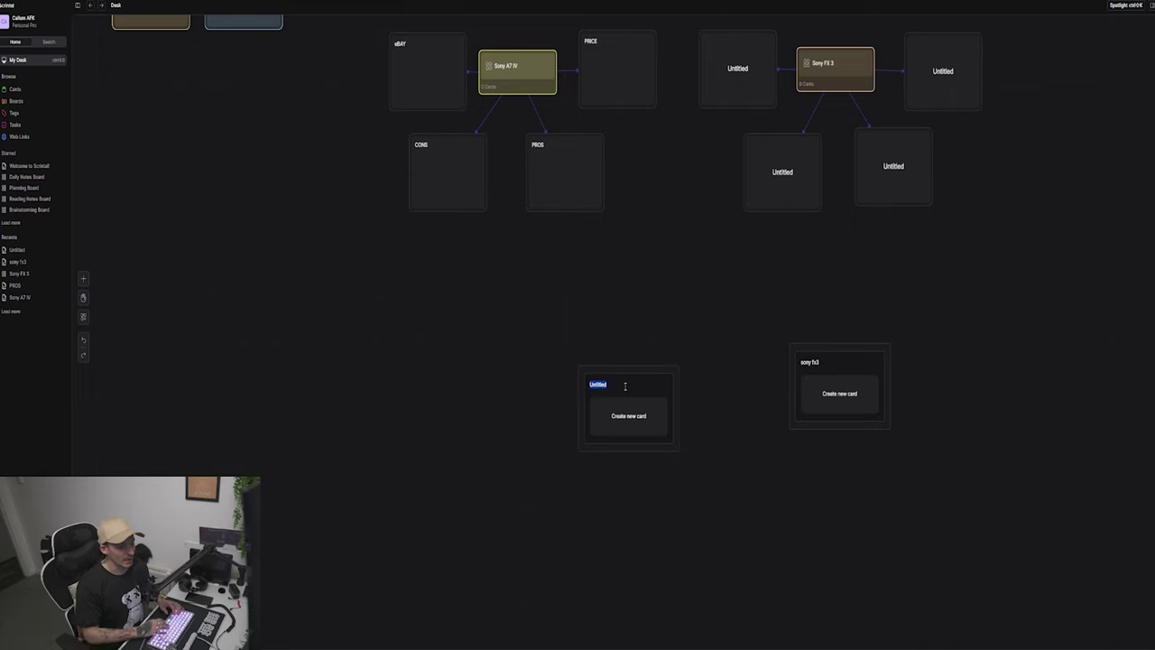
text(Sony A7)
drag(644, 376, 757, 364)
Add a 'Price' card reading £1400 to the Sony A7 column.
scroll(815, 355, down, 3)
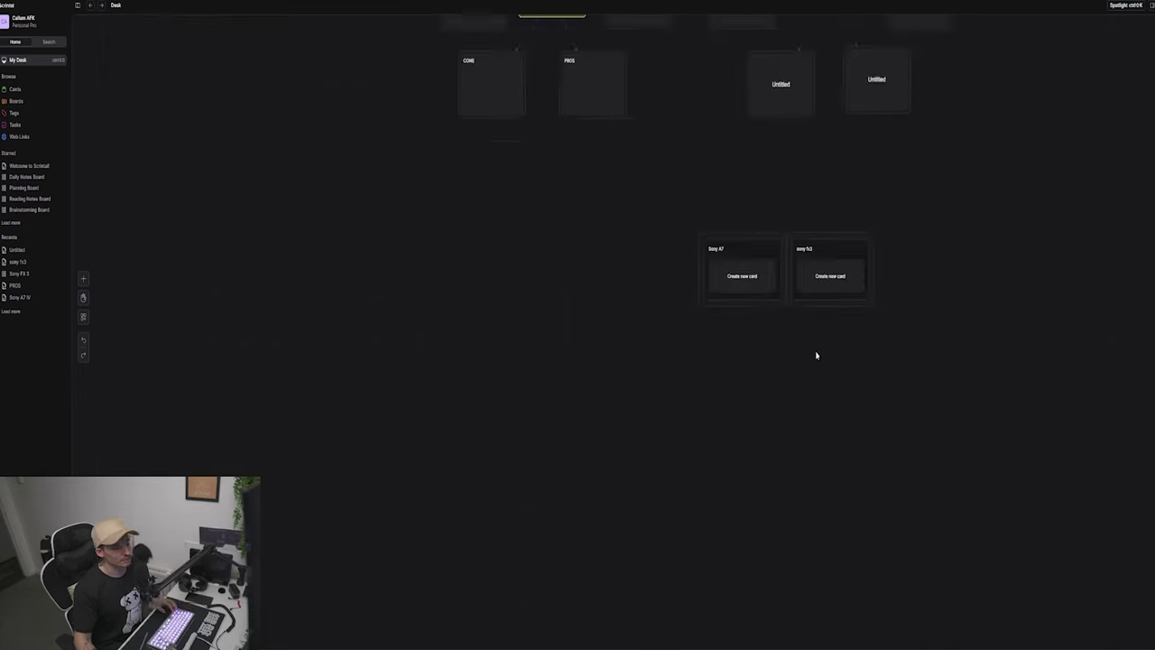
scroll(816, 354, up, 3)
scroll(833, 270, down, 2)
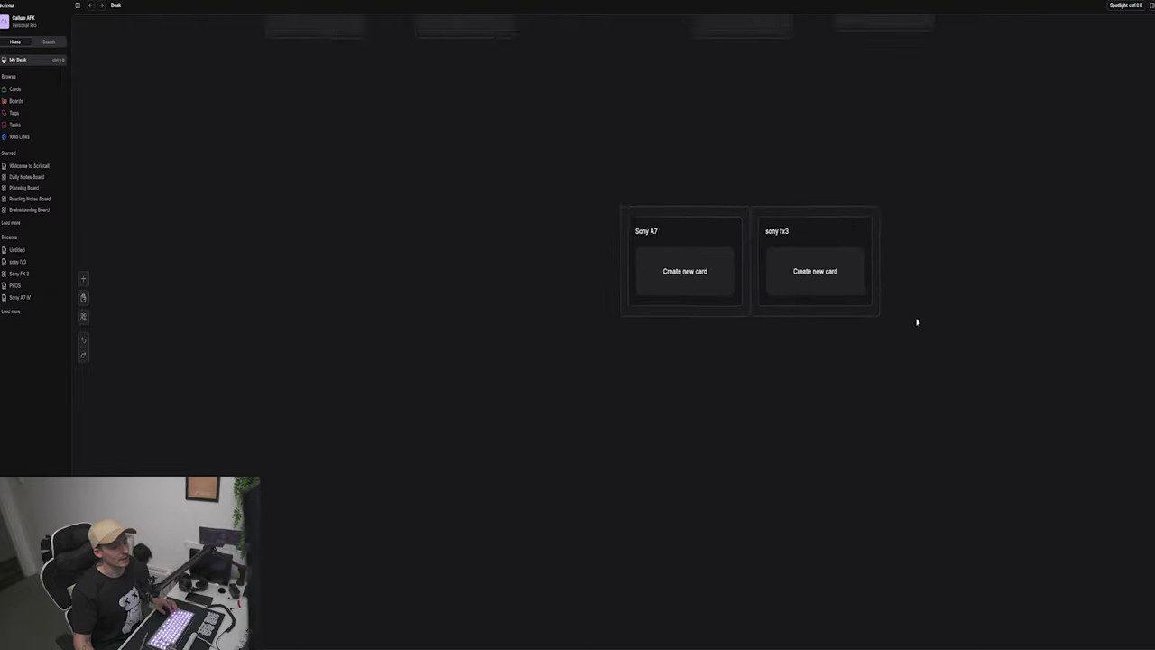
scroll(966, 343, up, 3)
click(555, 246)
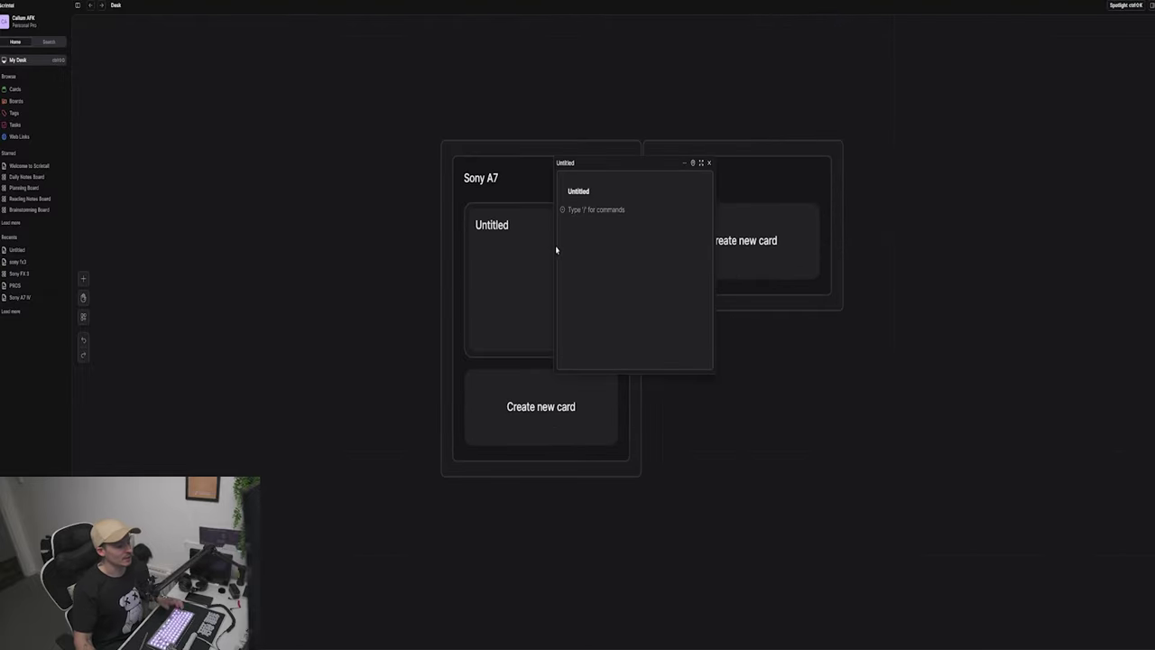
click(619, 190)
text(Price)
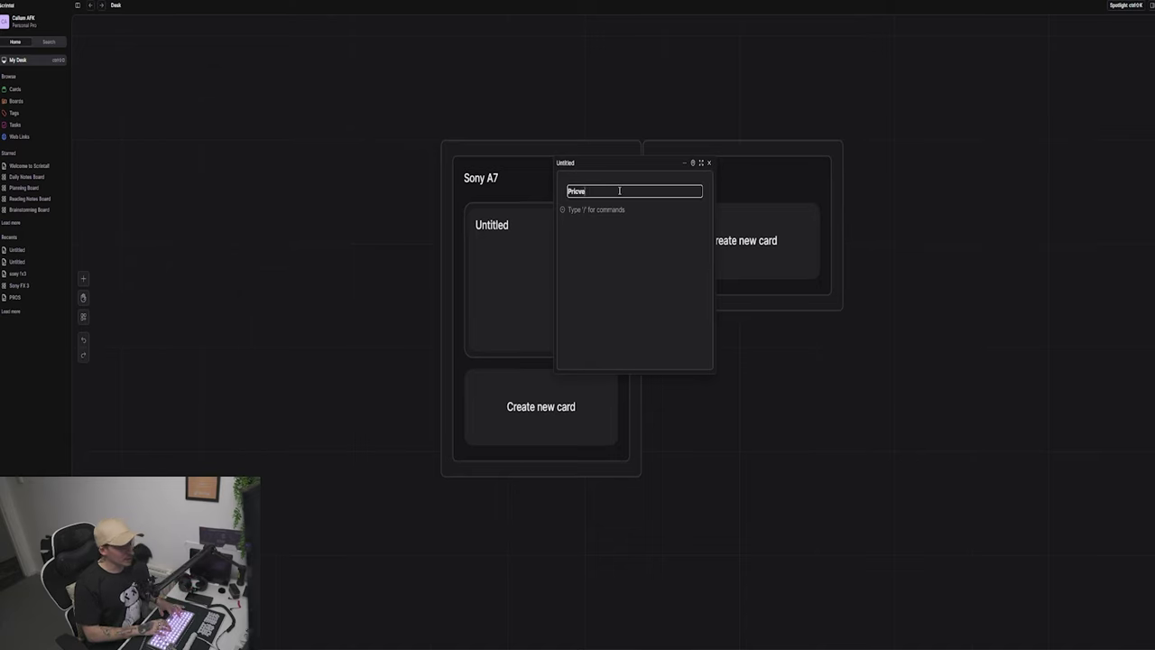
key(Return)
text(£)
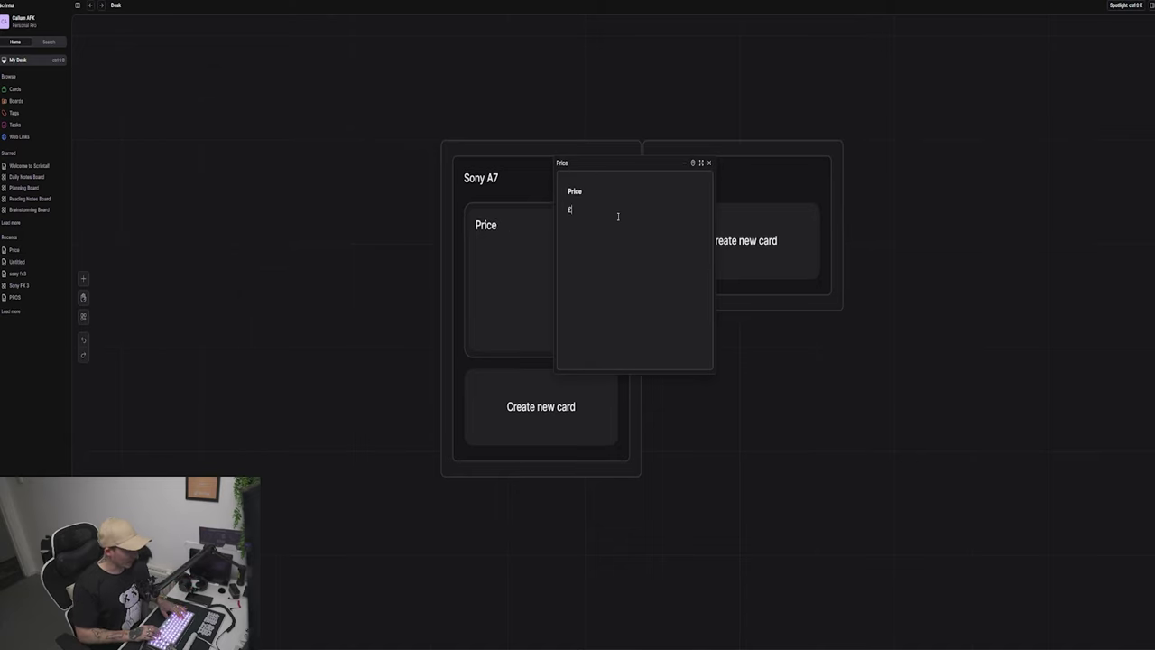
text(1400)
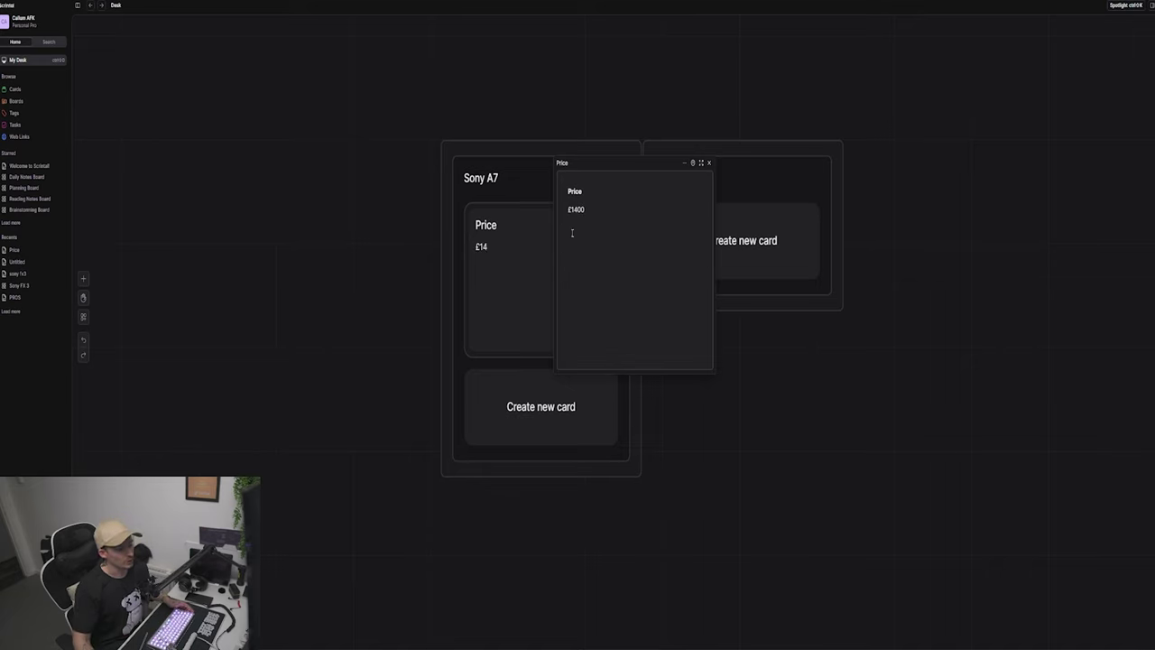
click(541, 406)
Add a 'battery life' card under Price reading '1x lasts 5hrs for 4k footage'.
click(582, 339)
text(battery life)
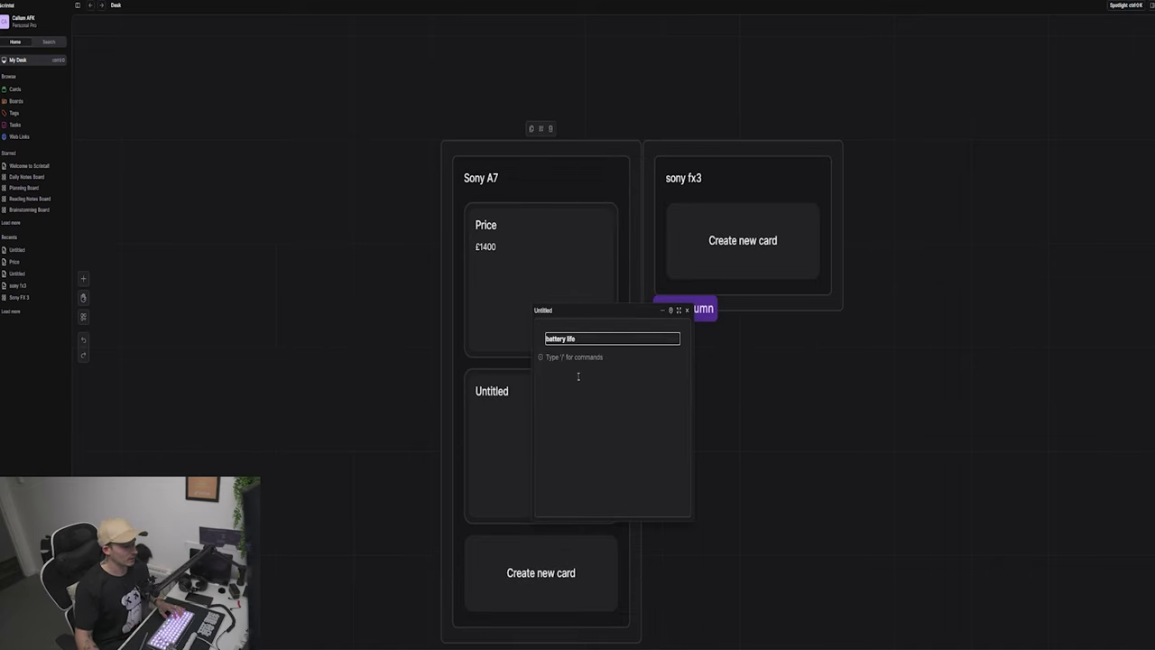
key(Return)
text(1)
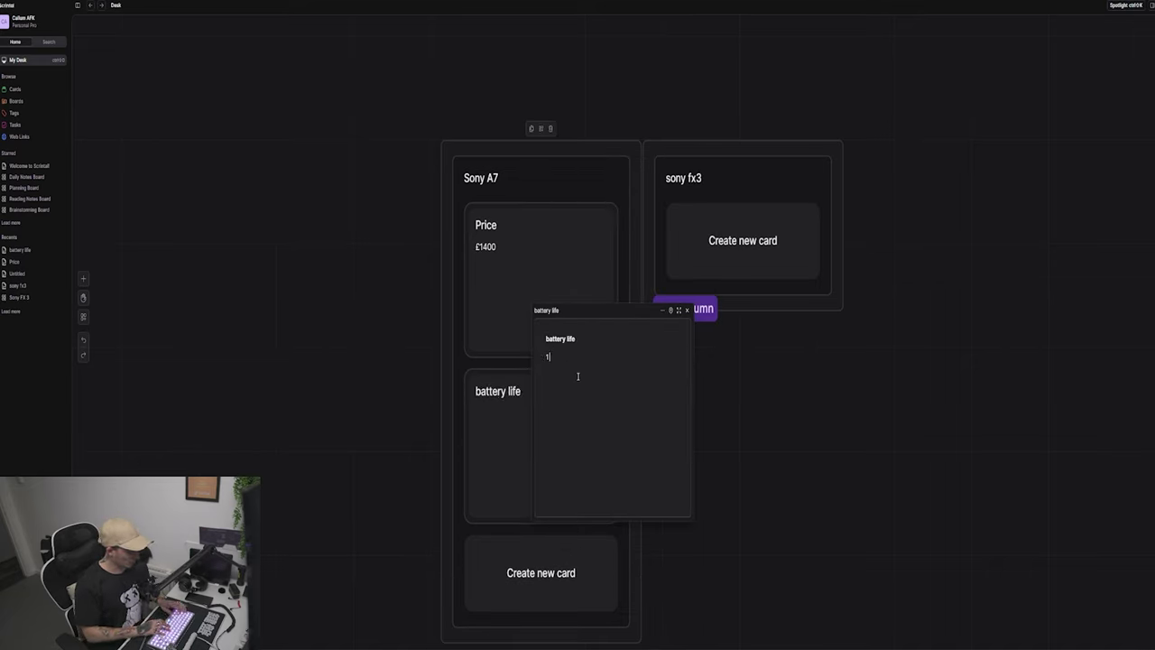
text(x lasts 5)
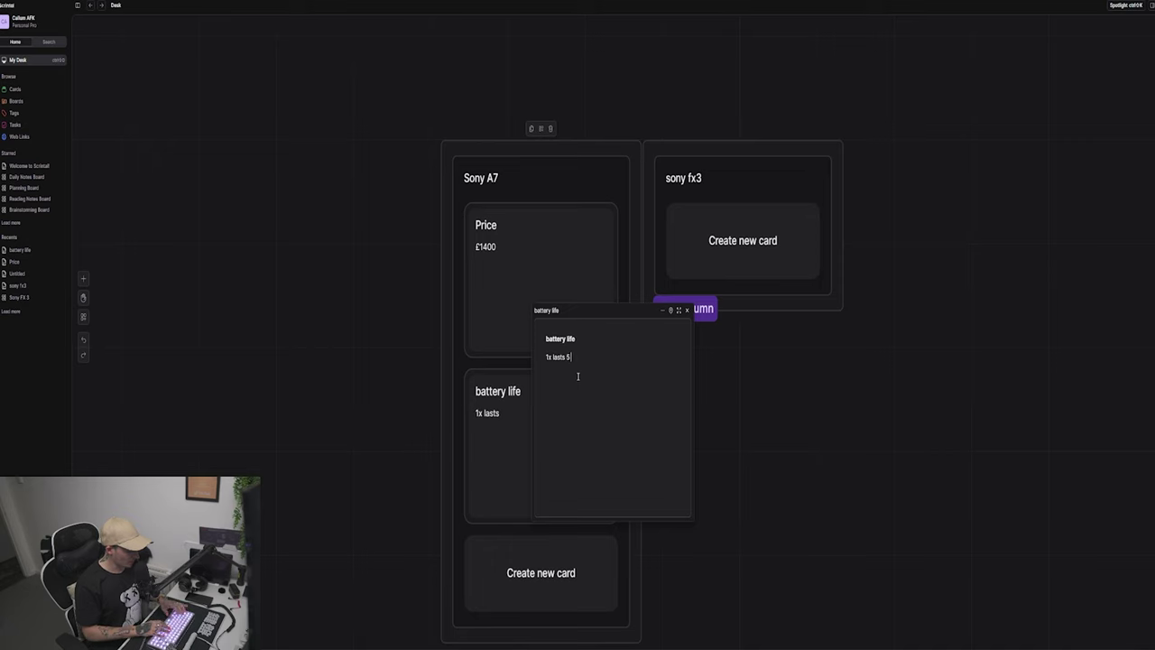
text(hrs for 4k )
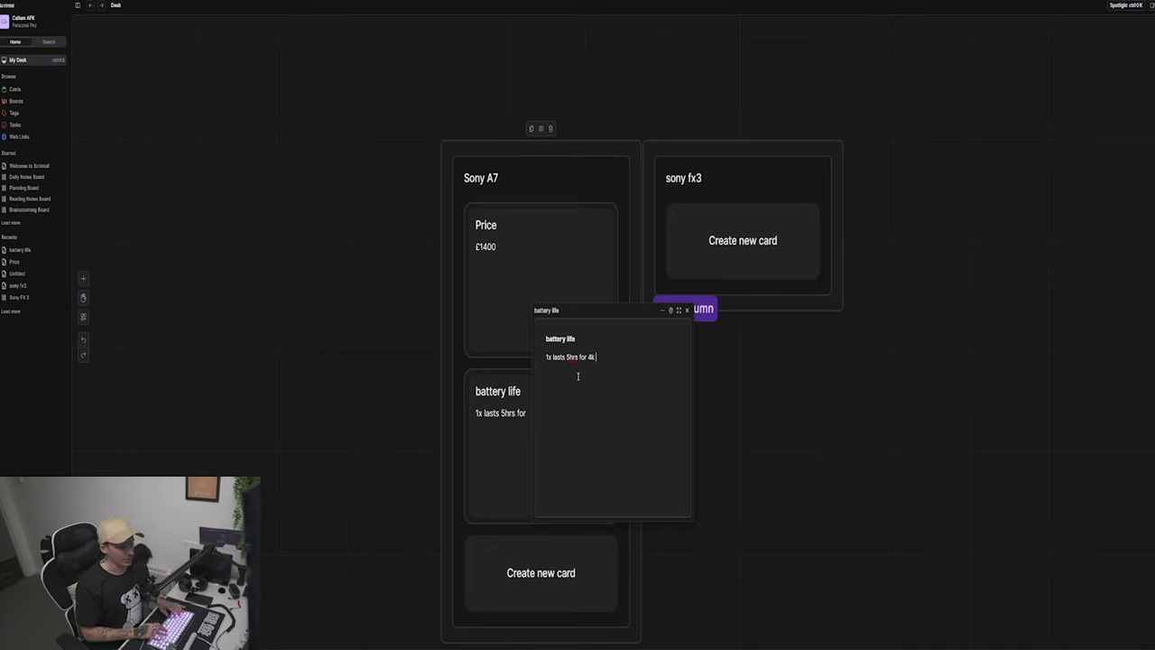
text(footage)
key(Escape)
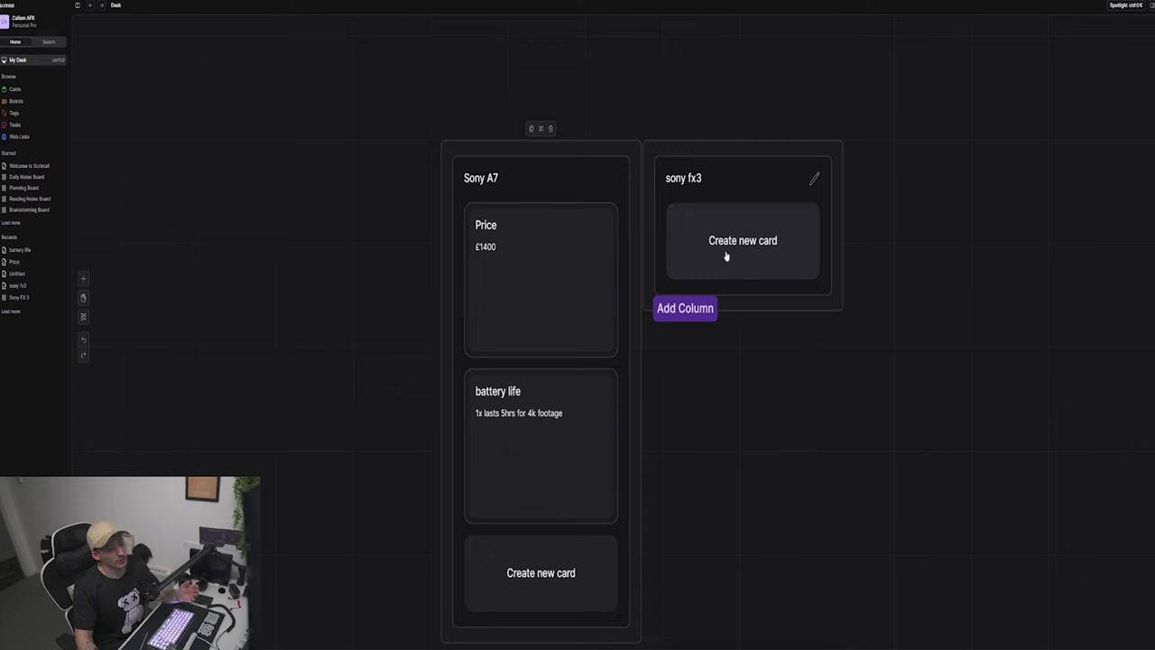
click(726, 257)
Title the new sony fx3 card 'Price' with £2000.
text(Price)
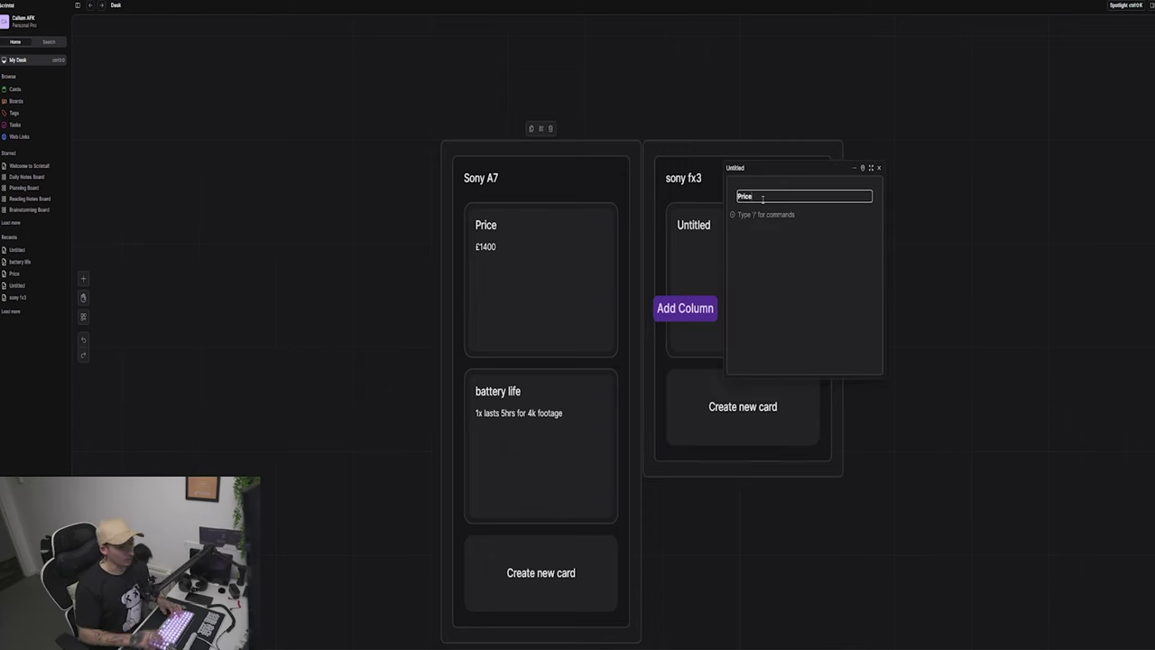
key(Return)
text(£2000)
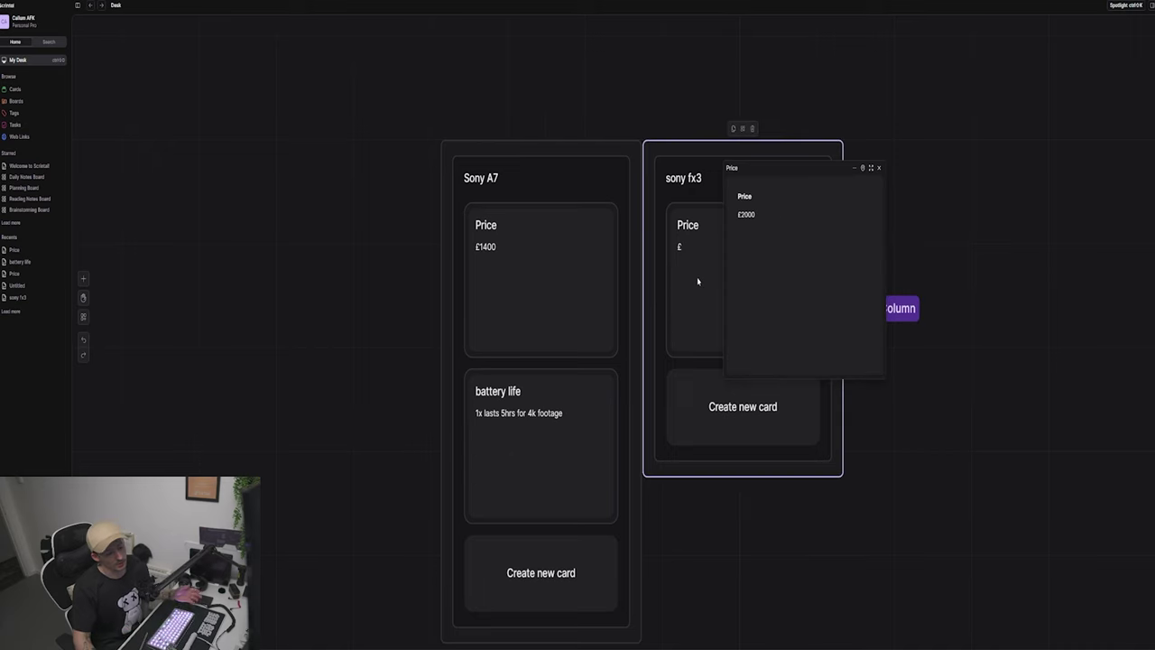
click(734, 407)
Add a 'battery life' card reading '1x lasts 2.5hrs for 4k footage' to sony fx3.
click(734, 407)
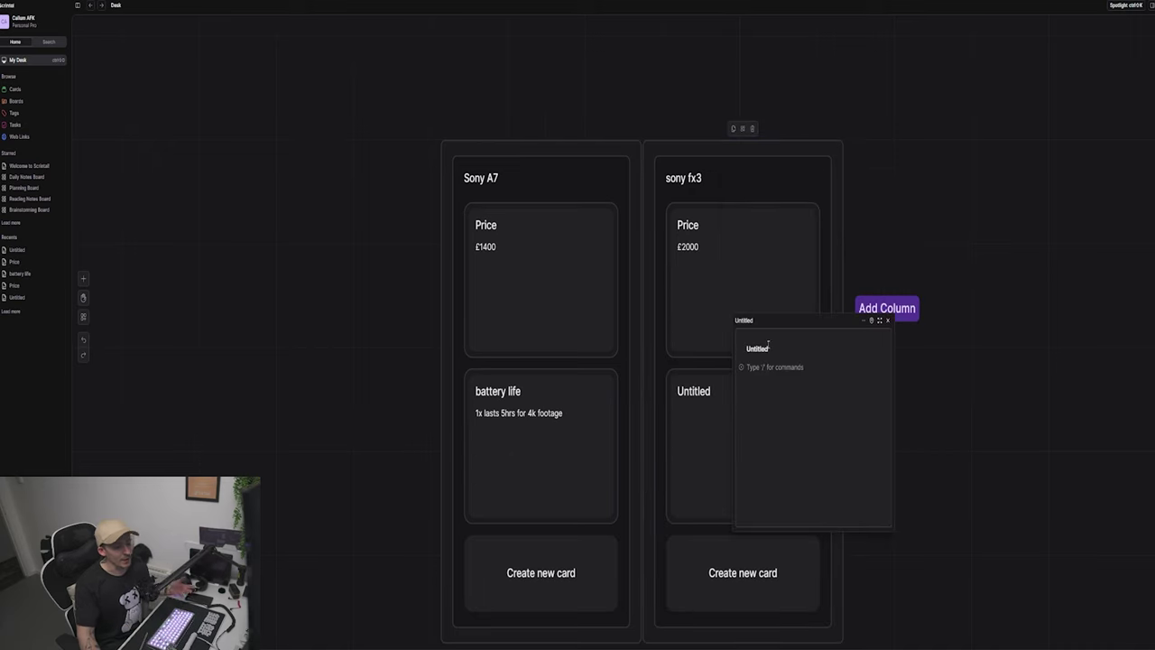
text(battery life)
key(Return)
text(1)
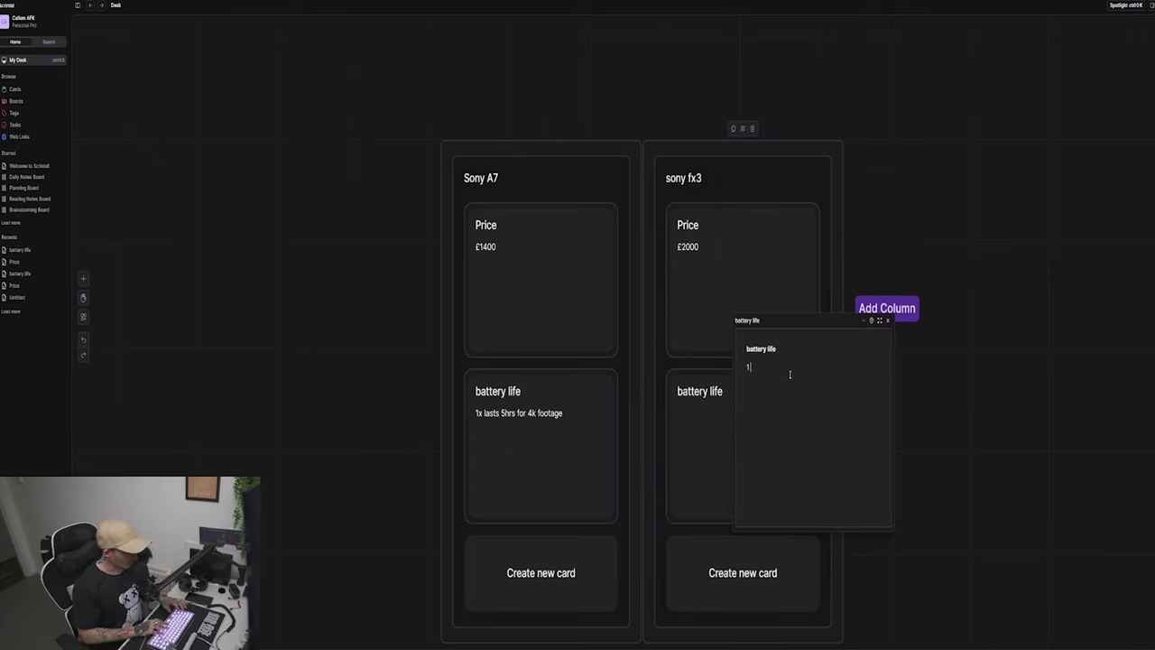
text(x lasts 2)
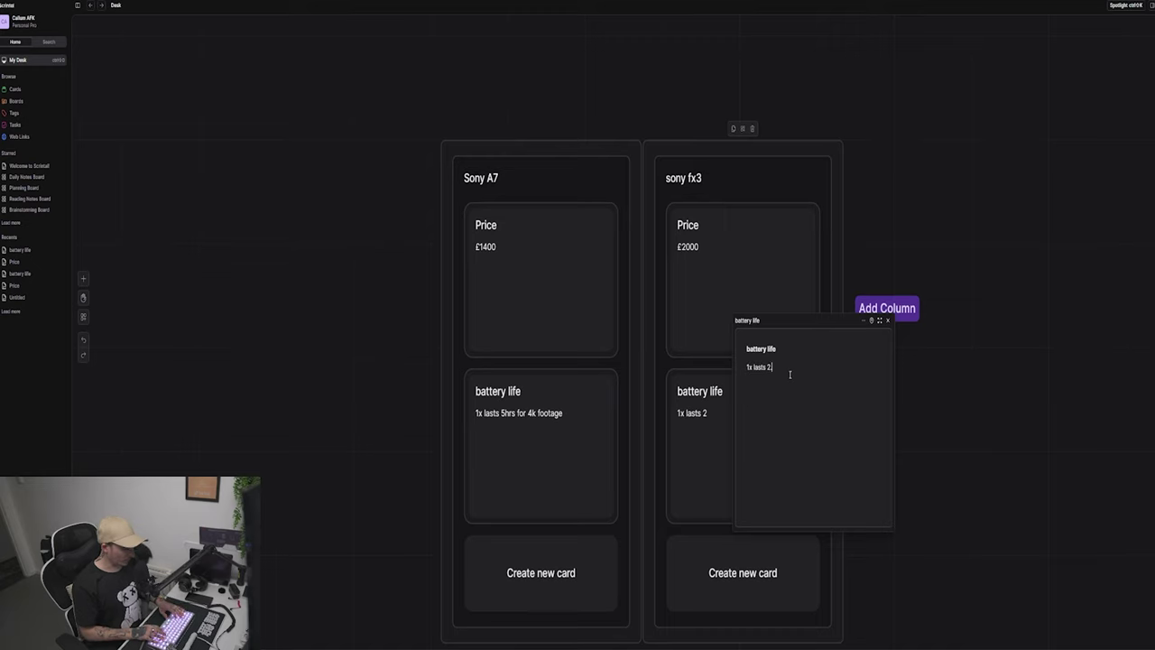
text(.5hrs for 4k footage)
key(Escape)
scroll(767, 379, down, 1)
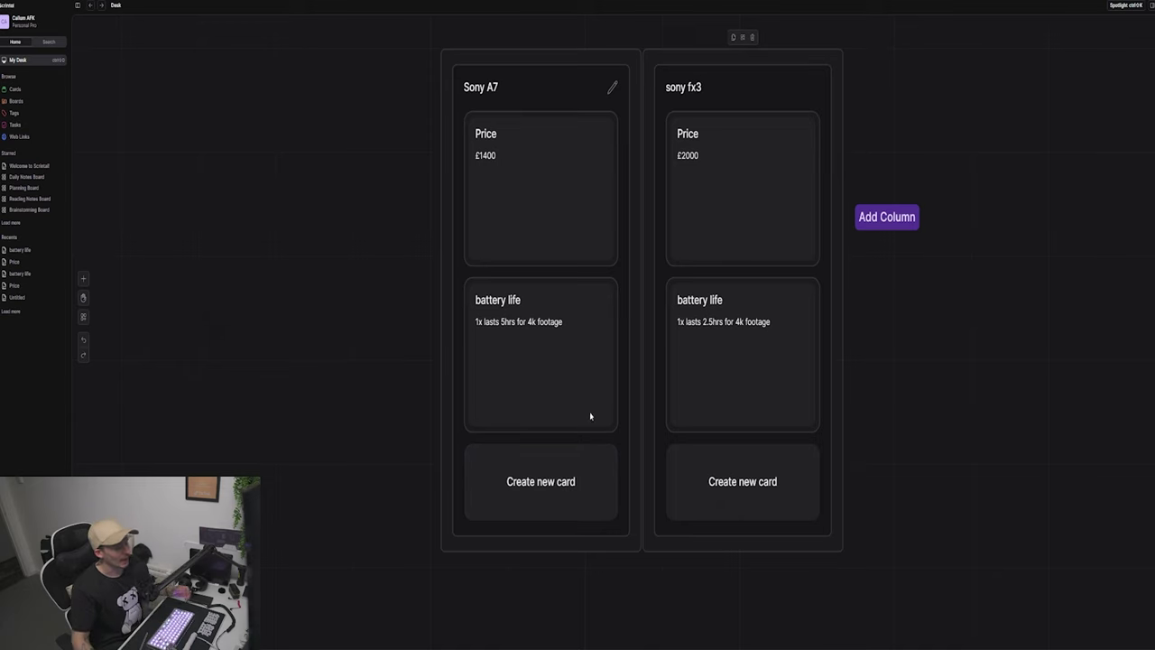
Duplicate the sony fx3 column with Ctrl+D and copy Sony A7, making four comparison columns.
scroll(594, 408, down, 2)
scroll(596, 412, down, 3)
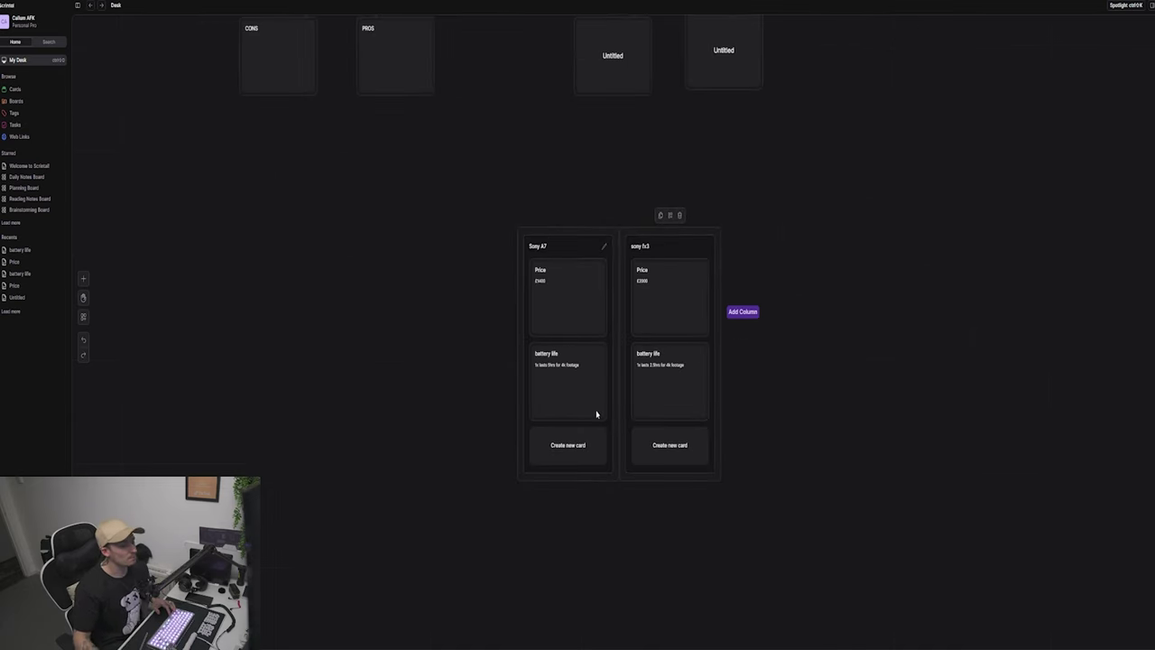
scroll(596, 414, down, 2)
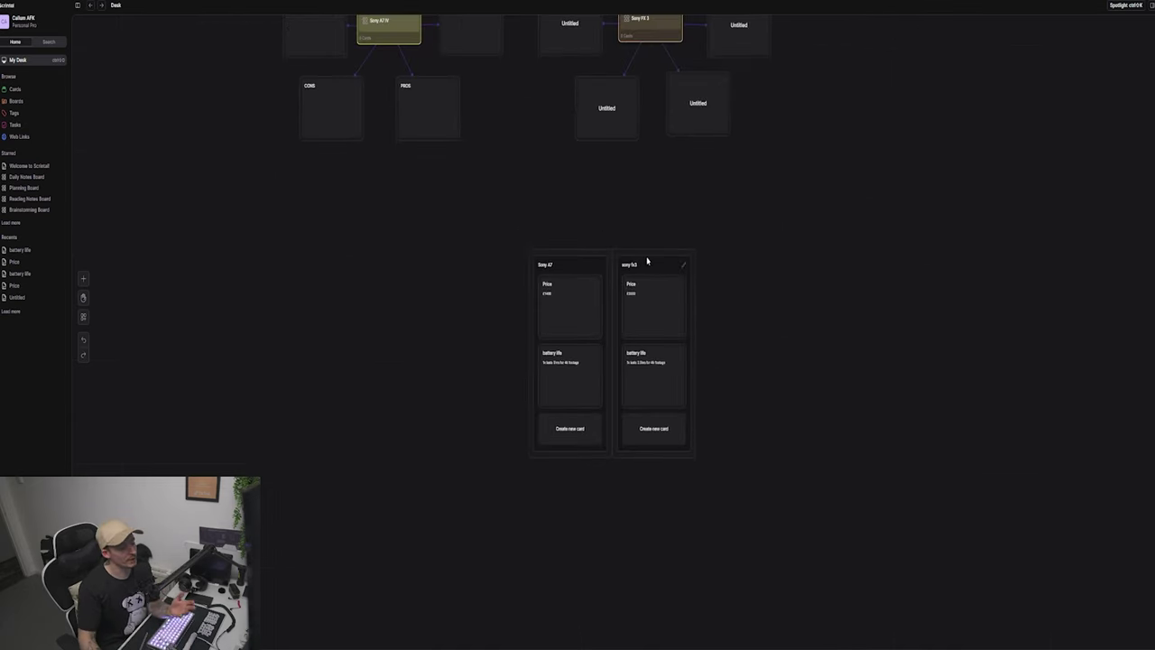
mouse_move(647, 261)
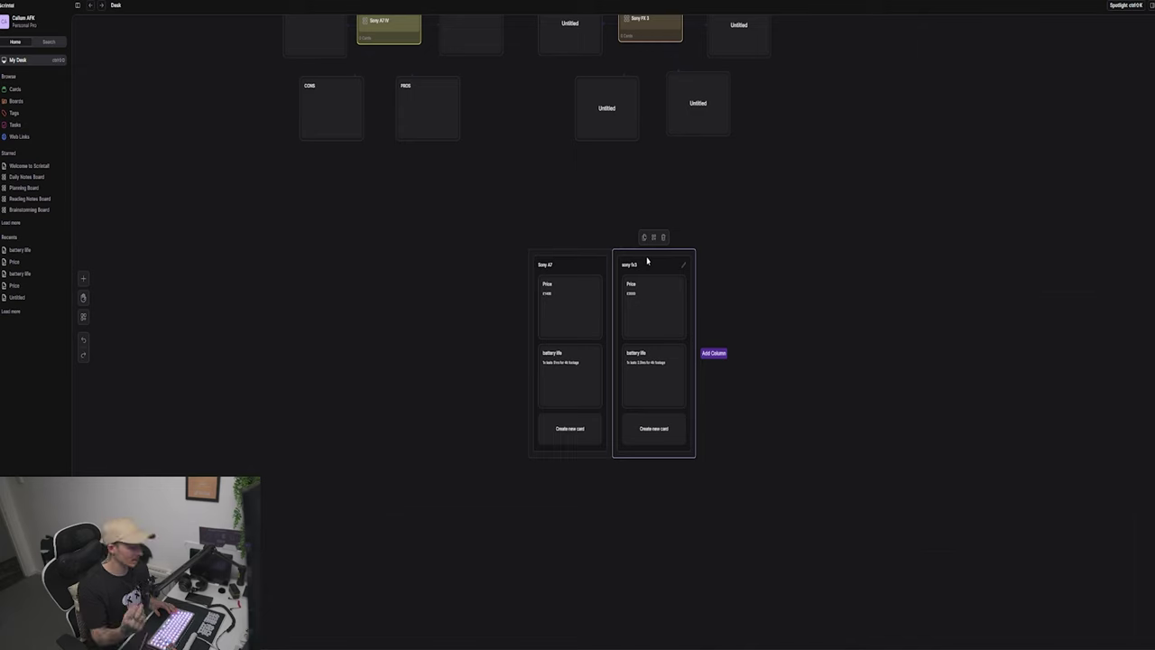
key(ctrl+d)
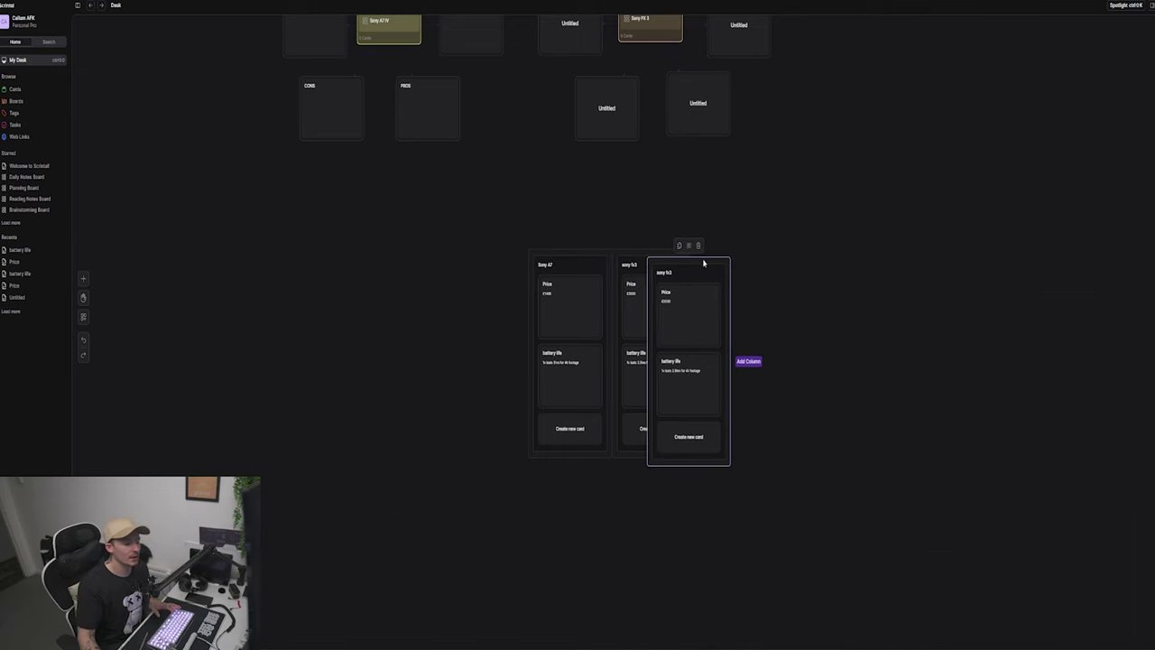
drag(704, 262, 753, 259)
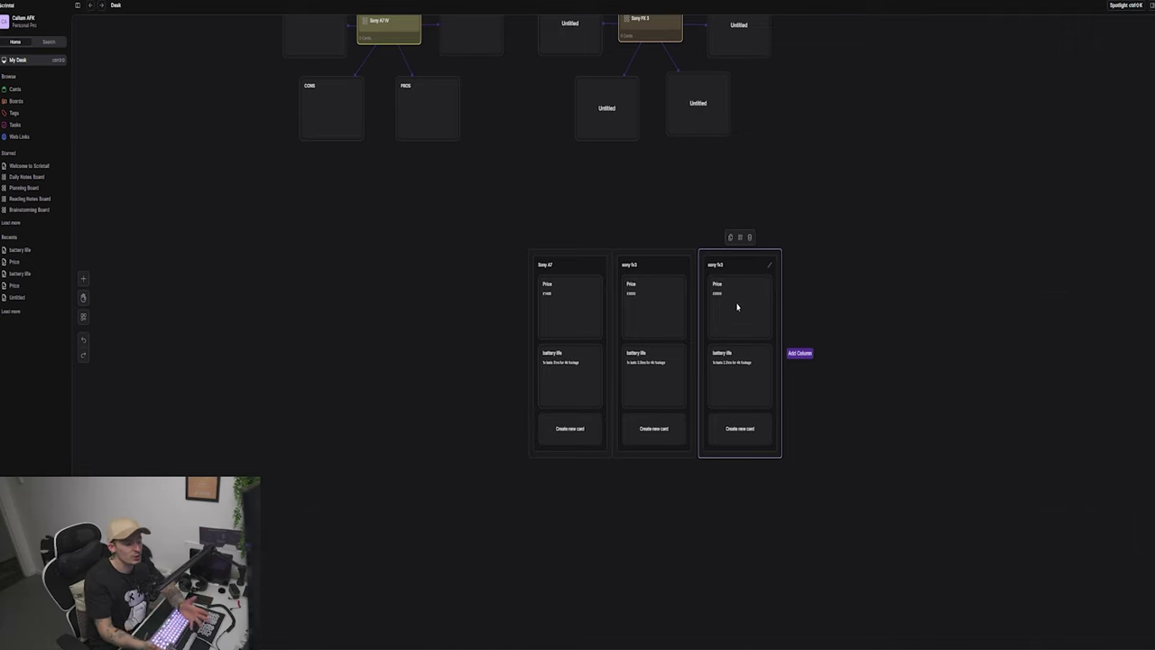
click(563, 257)
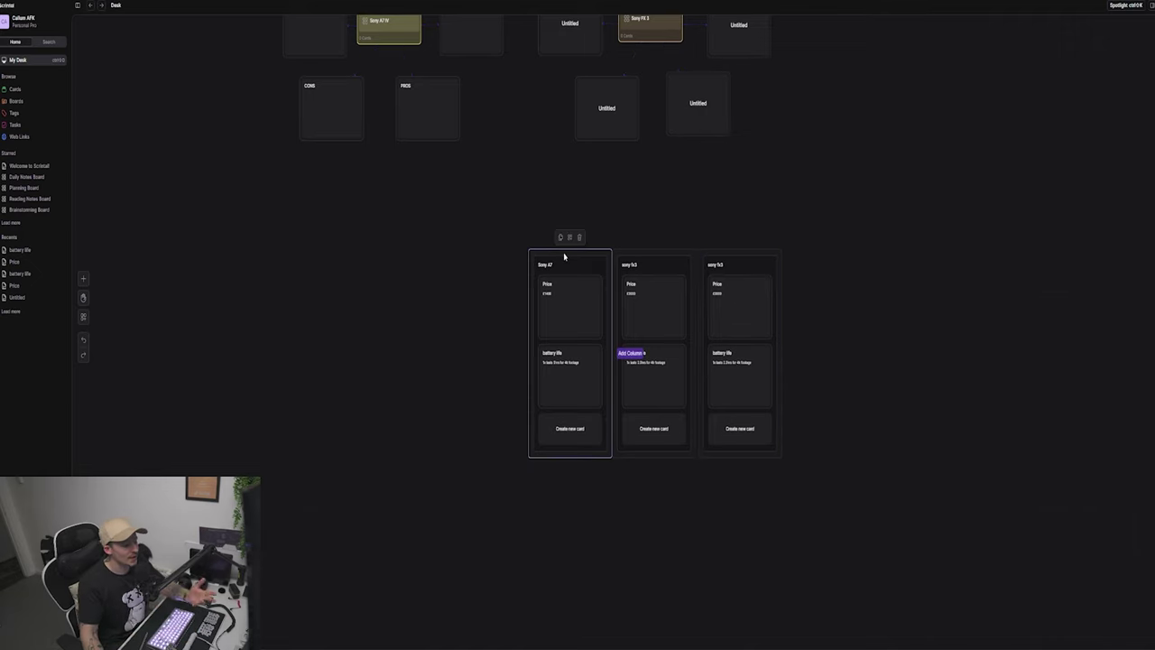
drag(564, 257, 477, 258)
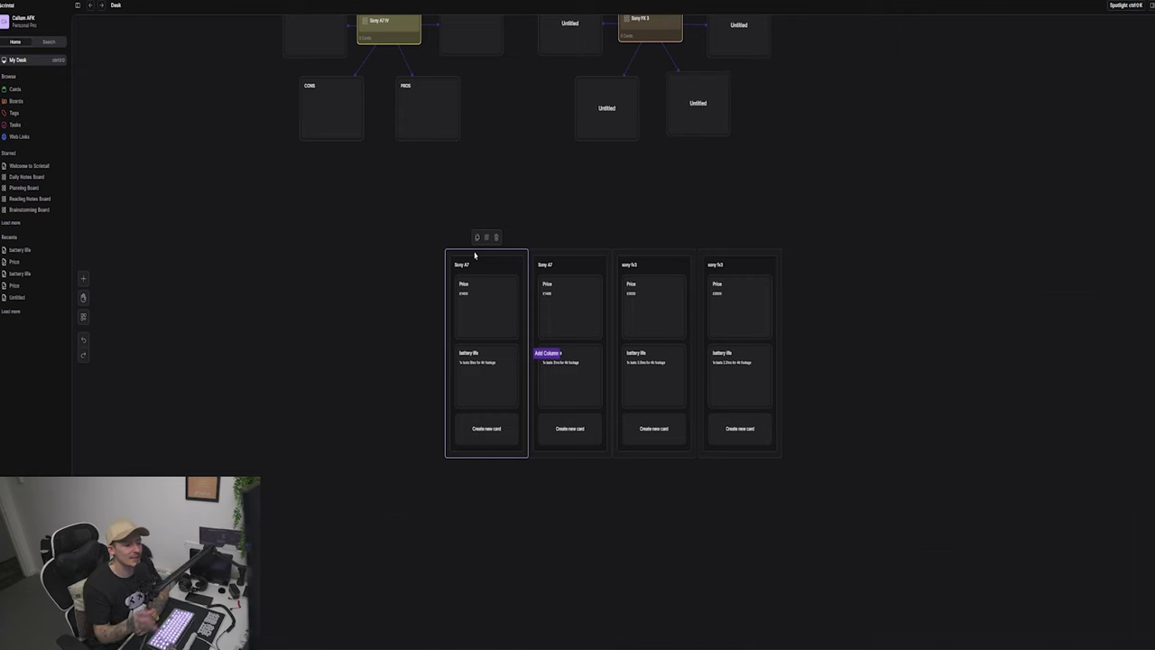
scroll(478, 261, up, 3)
scroll(461, 291, down, 2)
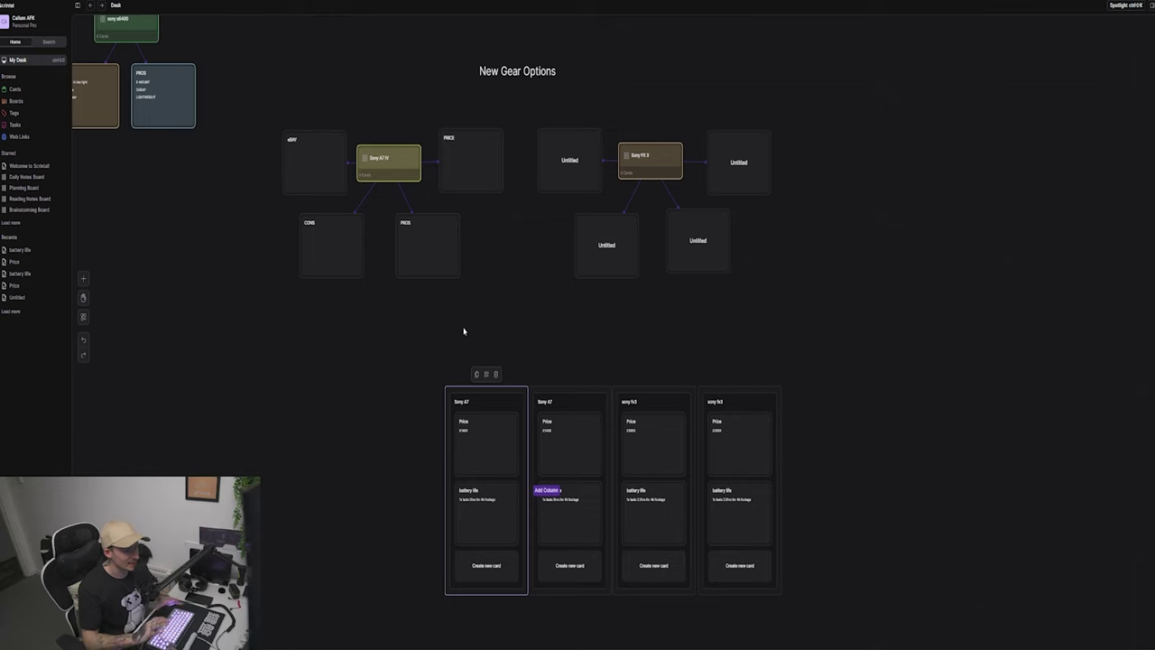
scroll(340, 335, down, 2)
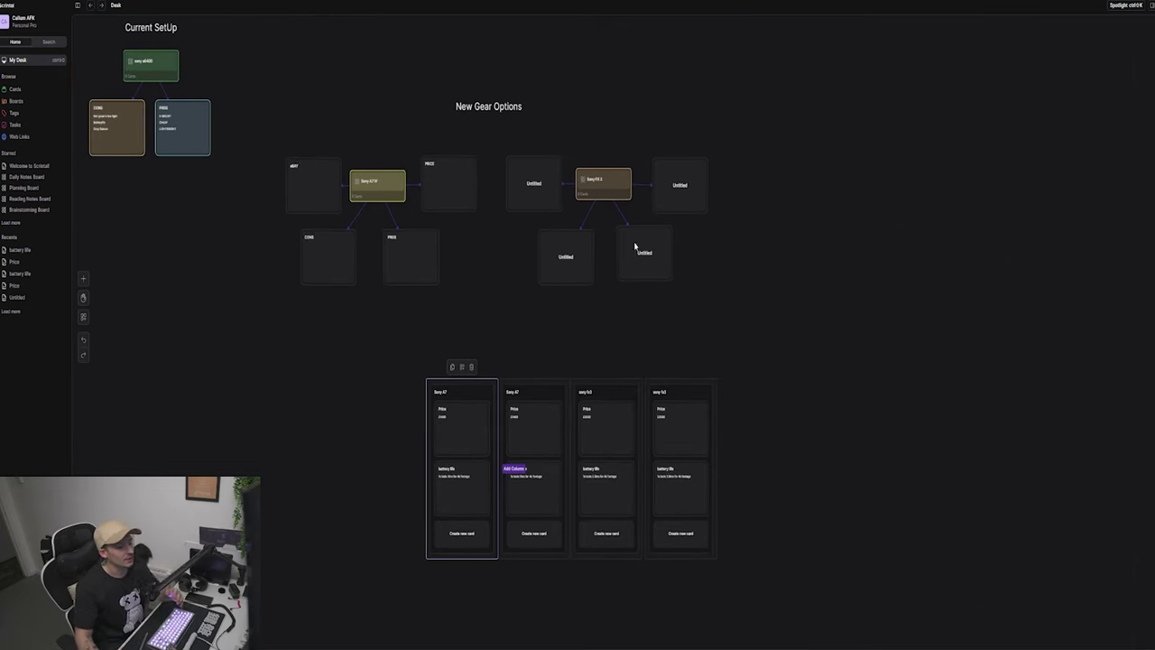
scroll(615, 209, up, 2)
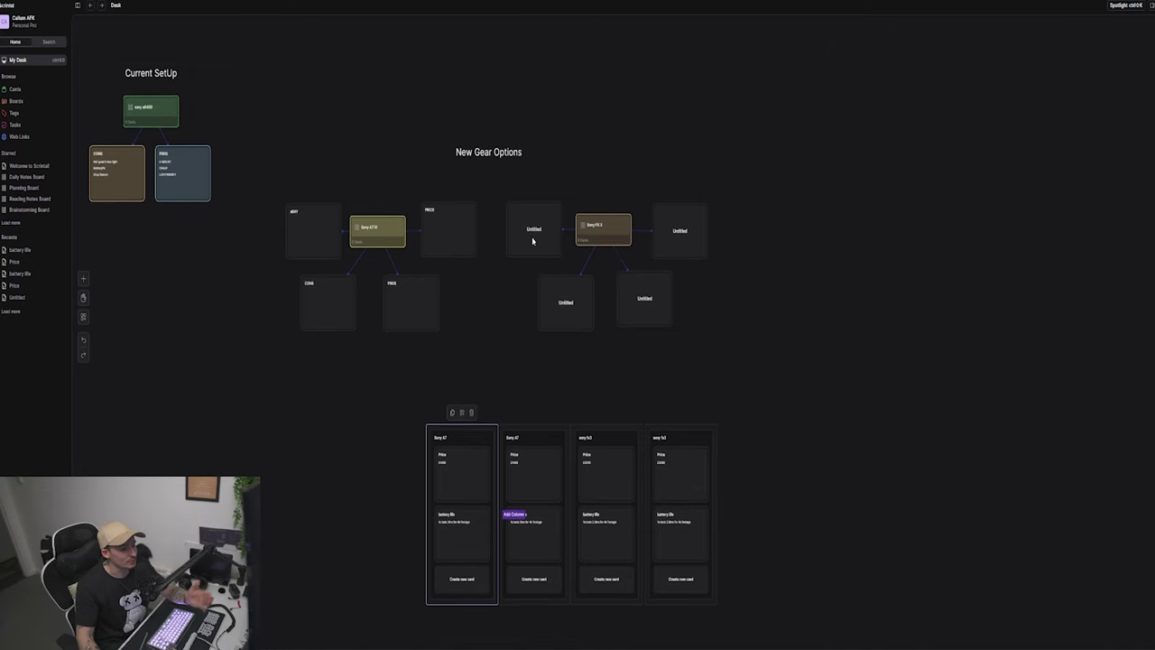